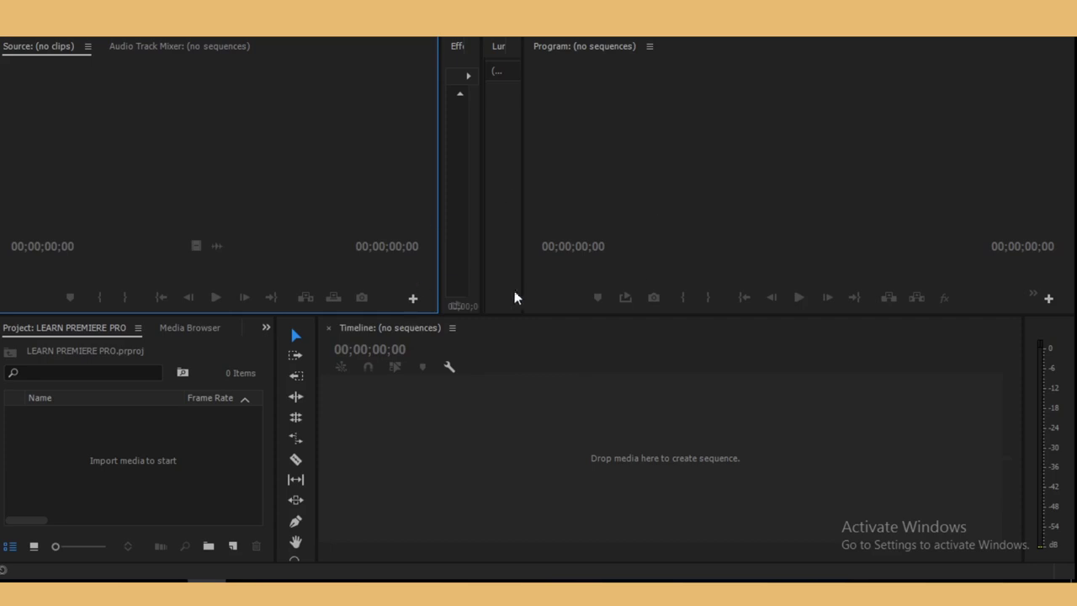
Browse the Import dialog to the HipNotic Lloyd & Luminus song, then cancel without importing.
double_click(158, 454)
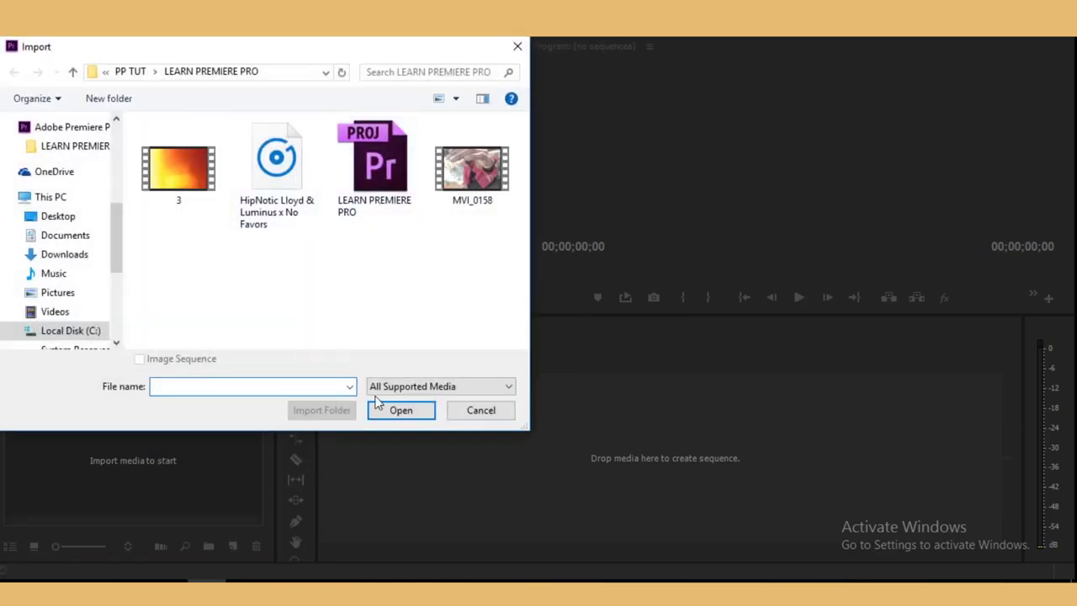
left_click(293, 195)
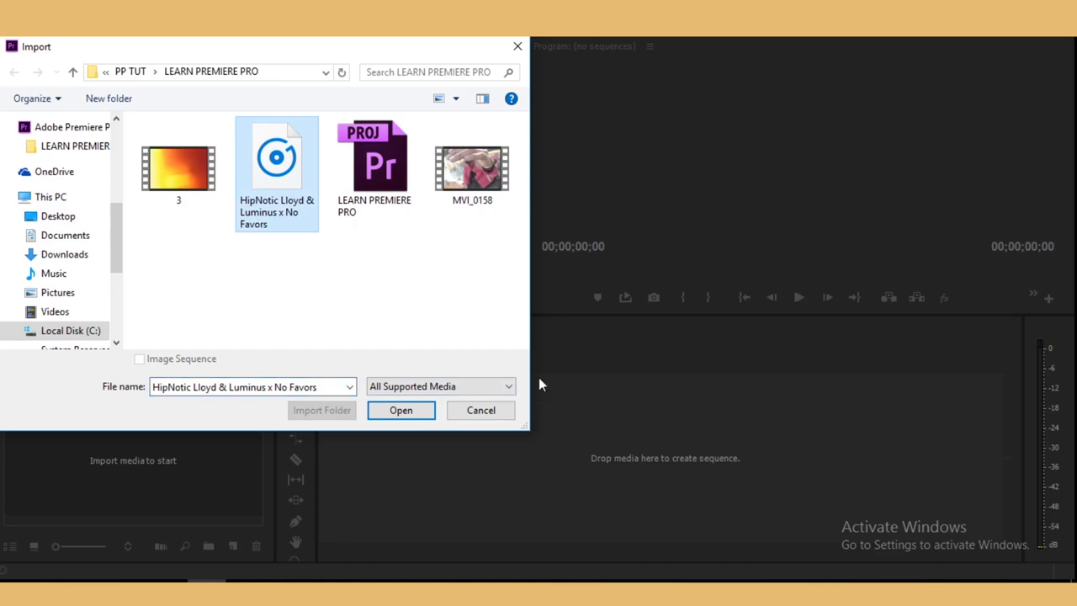
left_click(476, 412)
Dismiss the batch list import and drag MVI_0158 from File Explorer into the Project panel.
left_click(17, 25)
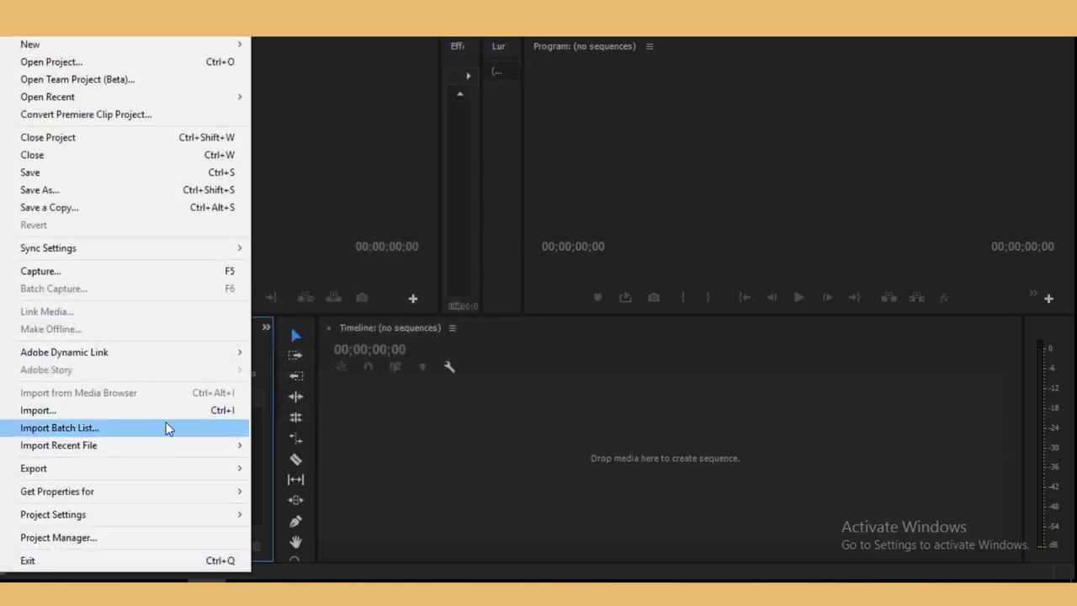
left_click(193, 426)
key("Escape")
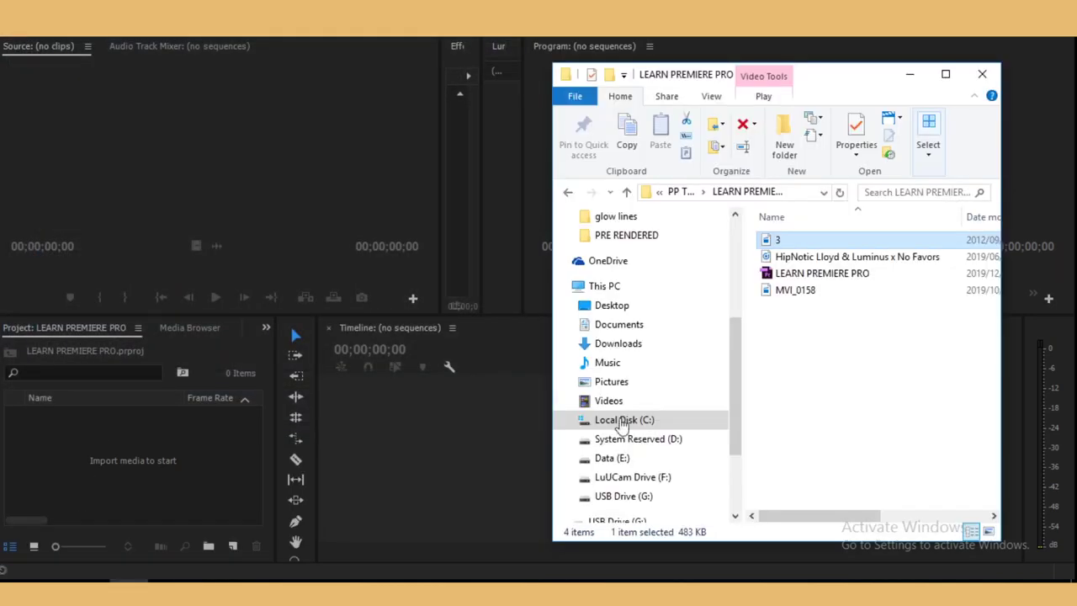
left_click(781, 258)
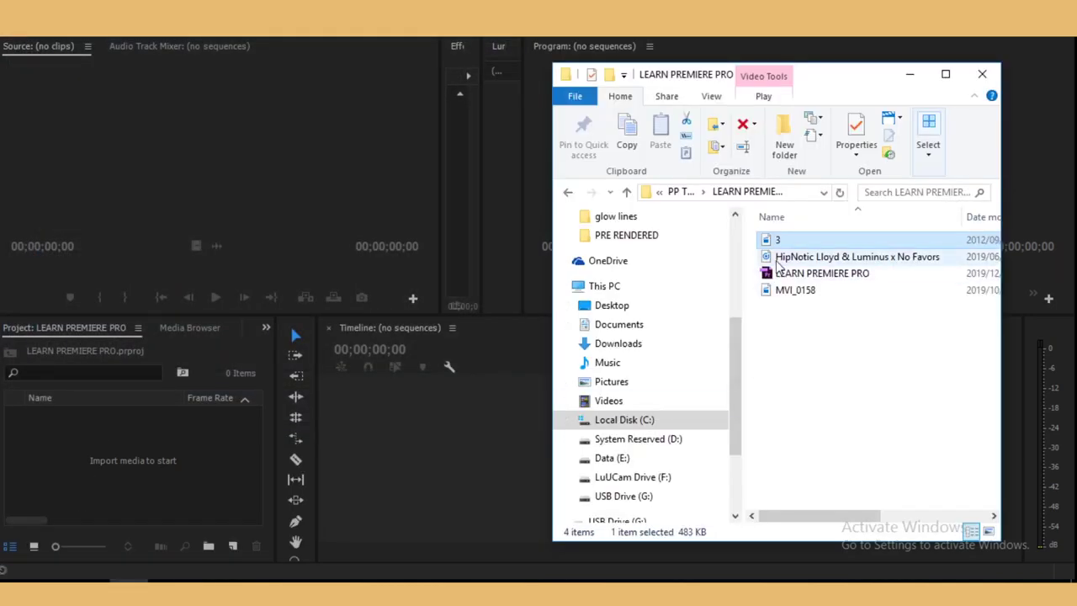
left_click_drag(783, 290, 185, 463)
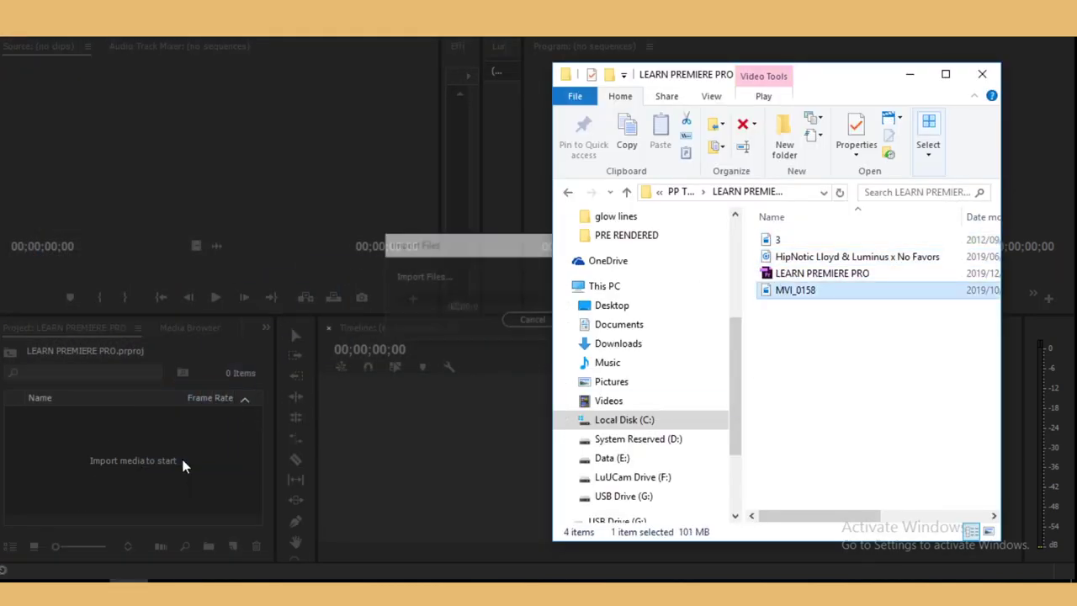
Mark MVI_0158.MOV In at 00:00:03:00 and Out at 00:00:09:20, then make a sequence from it.
left_click(115, 451)
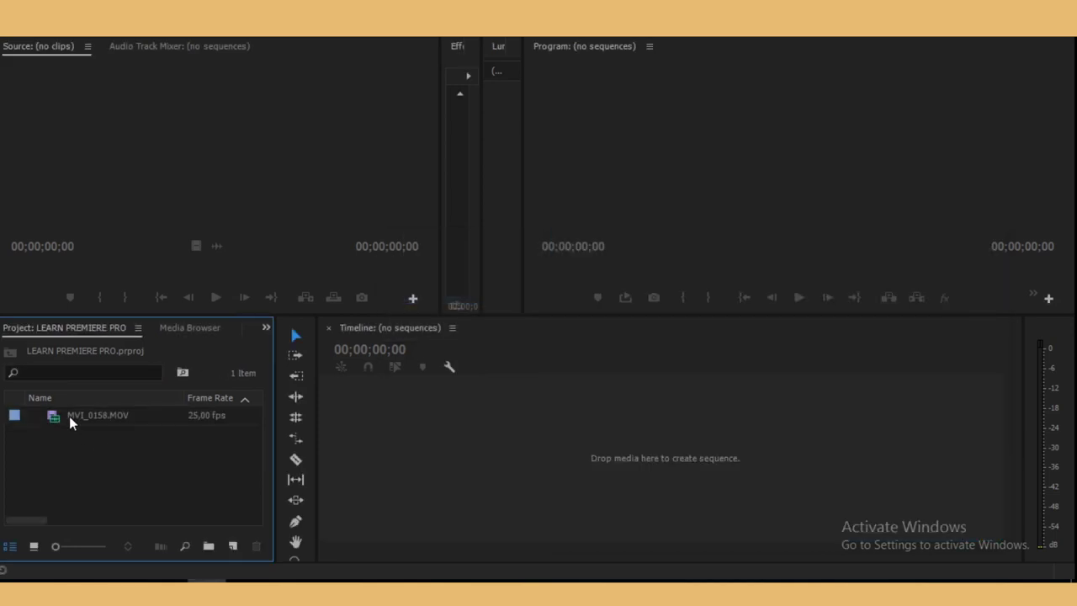
double_click(69, 415)
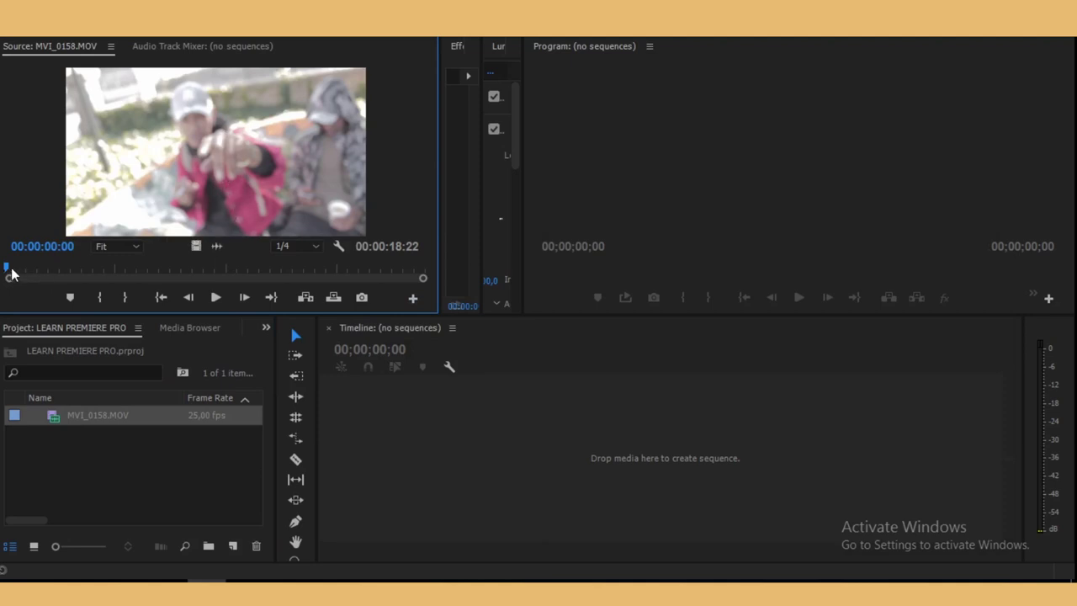
mouse_move(6, 270)
left_mouse_down()
mouse_move(172, 277)
mouse_move(75, 292)
left_mouse_up()
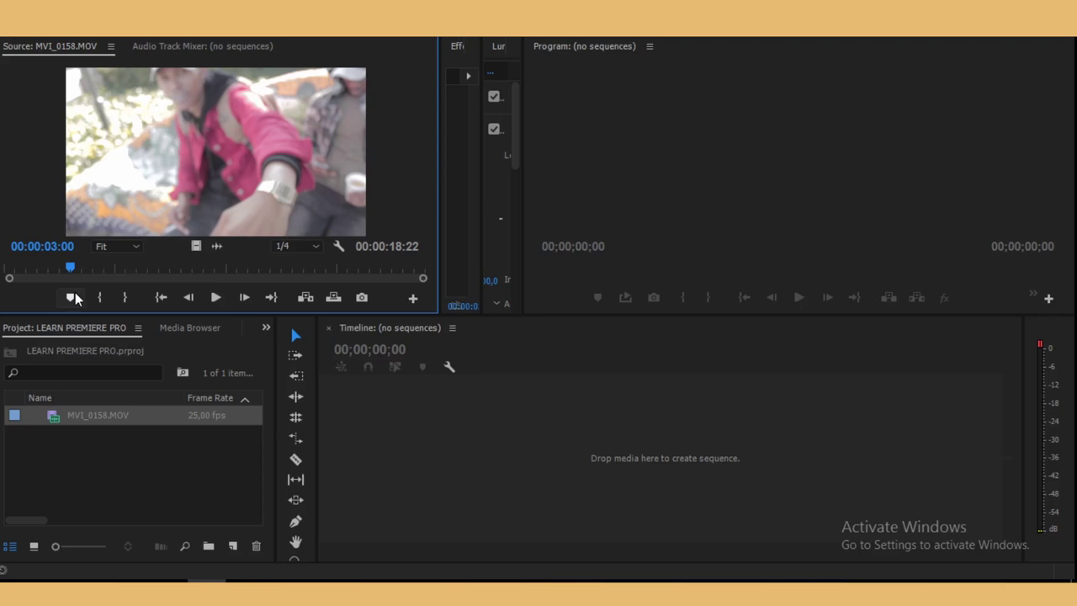
key("i")
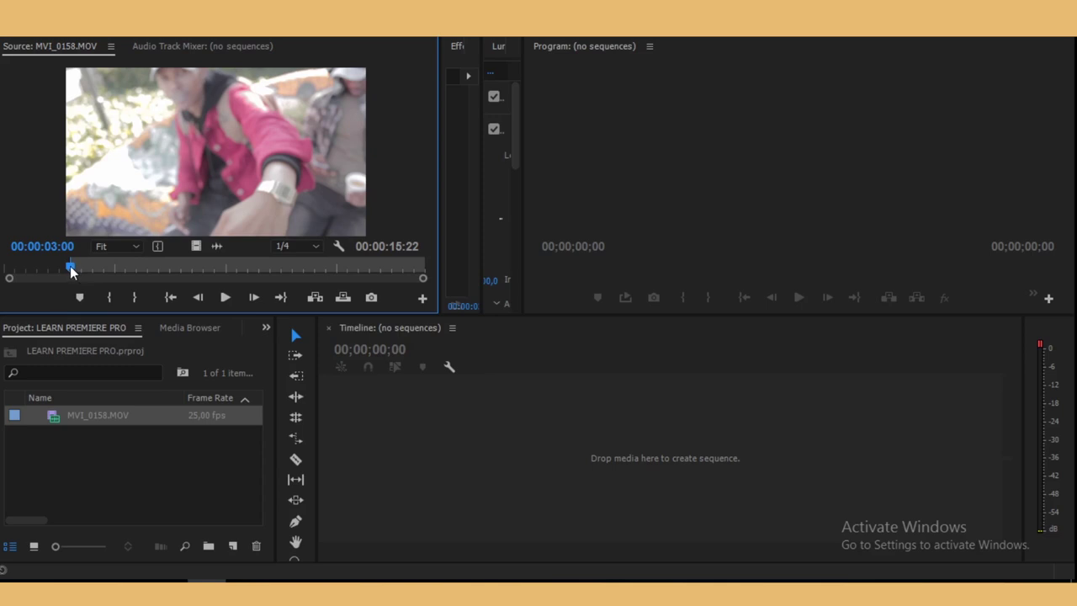
left_click_drag(70, 270, 221, 281)
key("o")
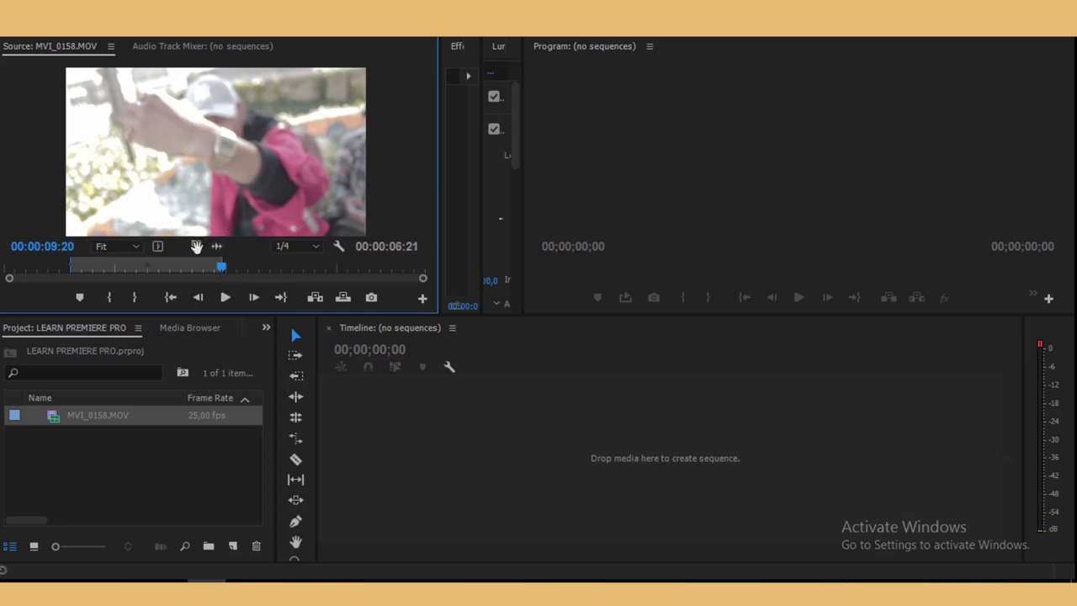
left_click_drag(369, 398, 370, 400)
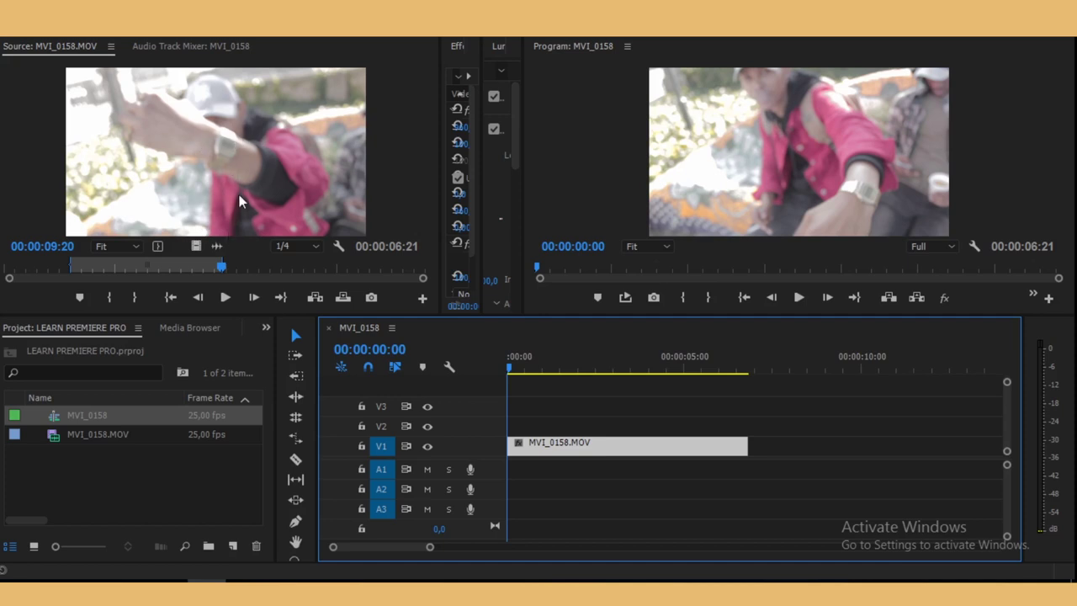
Add a second copy of the trimmed clip, then marquee-select and delete all timeline clips.
mouse_move(217, 246)
left_mouse_down()
mouse_move(536, 455)
mouse_move(495, 473)
left_mouse_up()
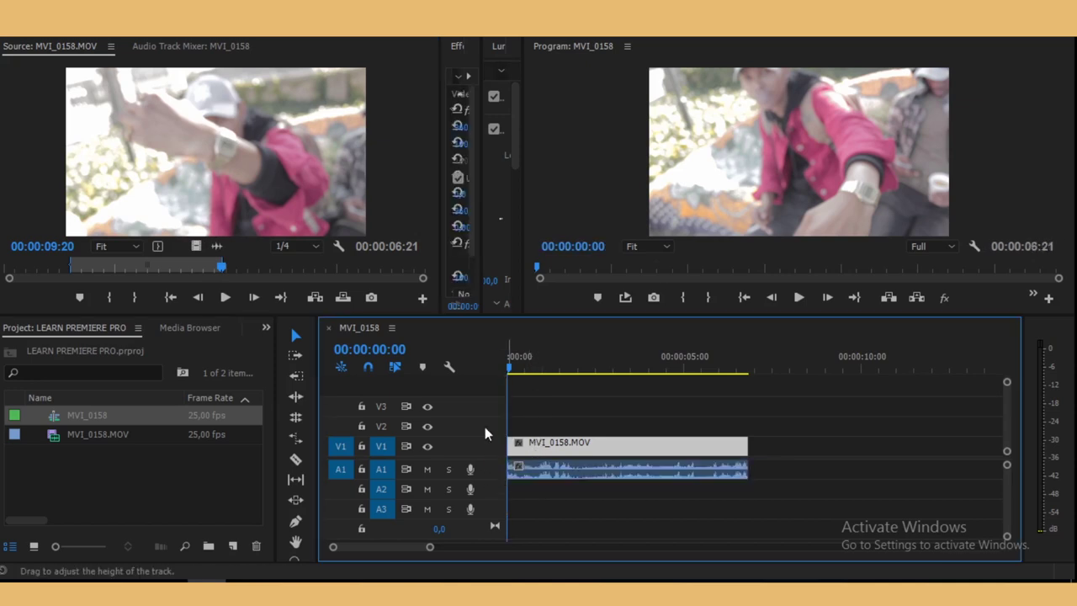
left_click(217, 155)
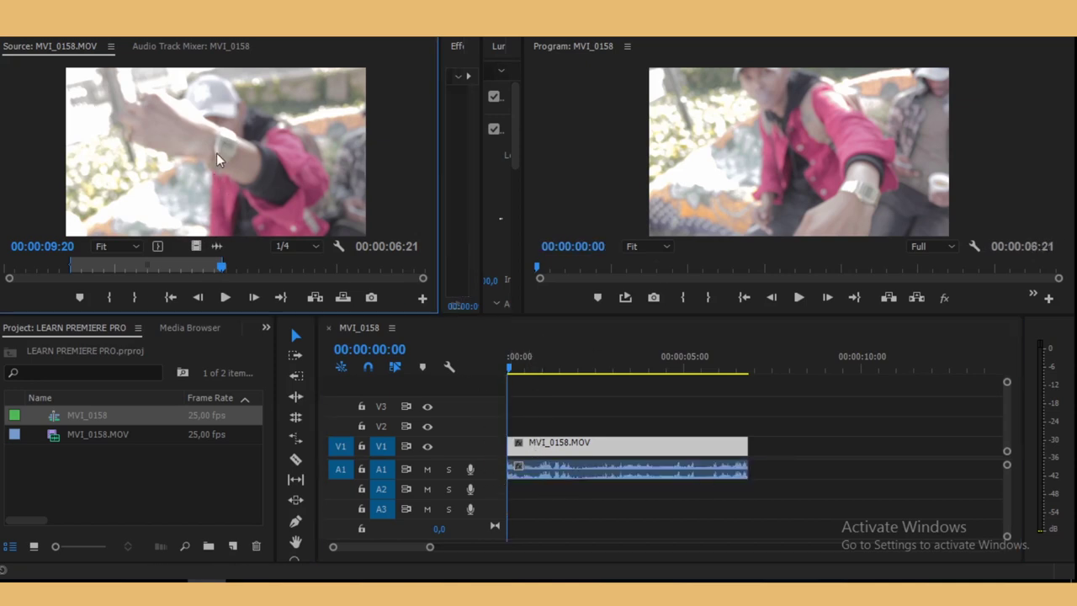
left_click_drag(216, 153, 795, 442)
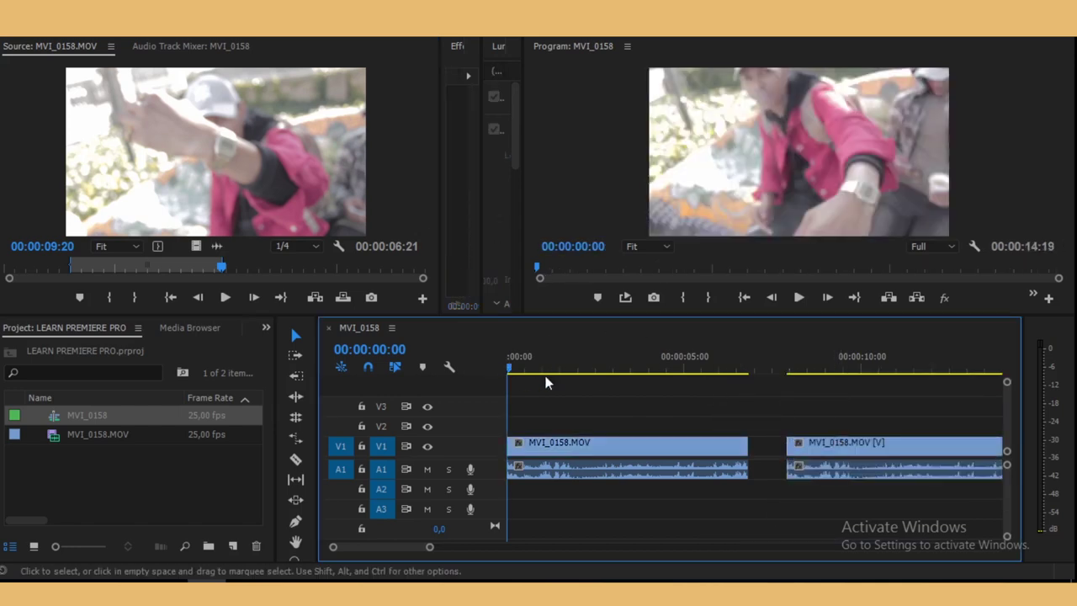
left_click_drag(788, 507, 671, 420)
key("Delete")
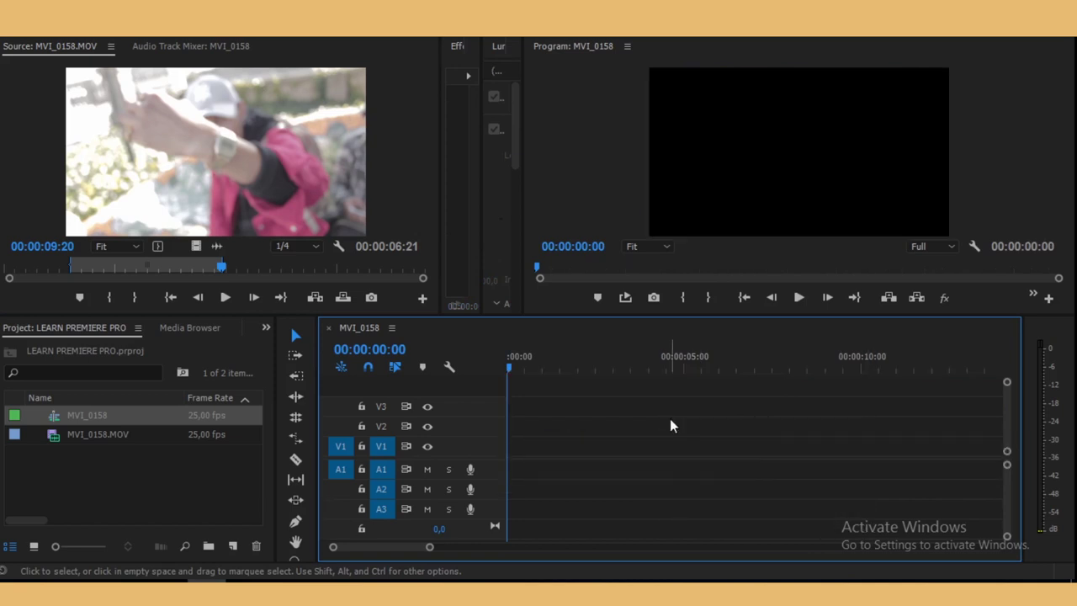
Place the trimmed clip with its audio at the sequence start and move the playhead three seconds in.
left_click_drag(206, 190, 518, 446)
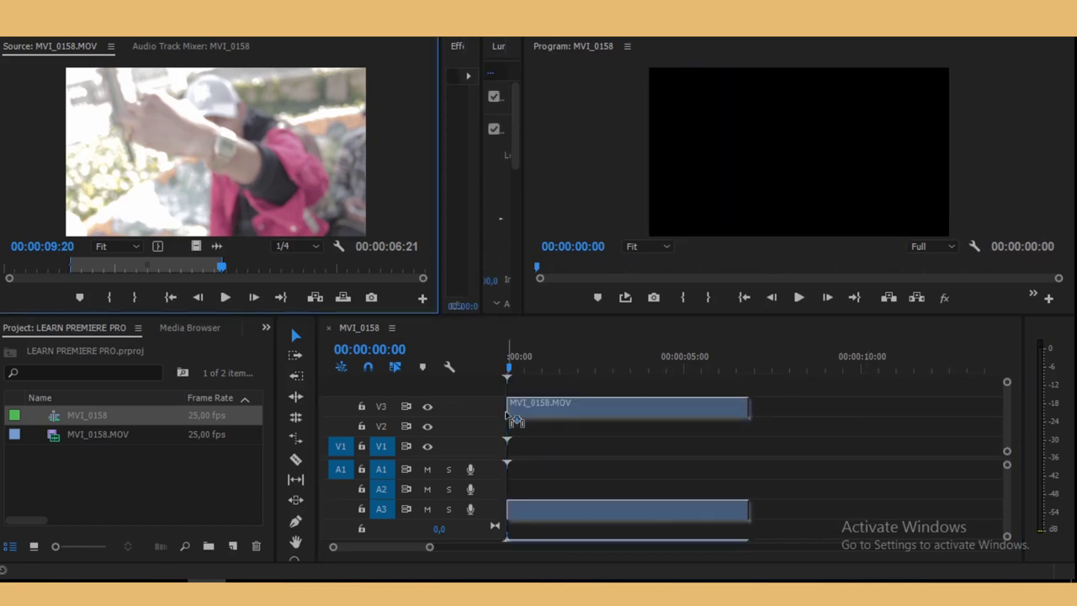
left_click_drag(511, 370, 621, 370)
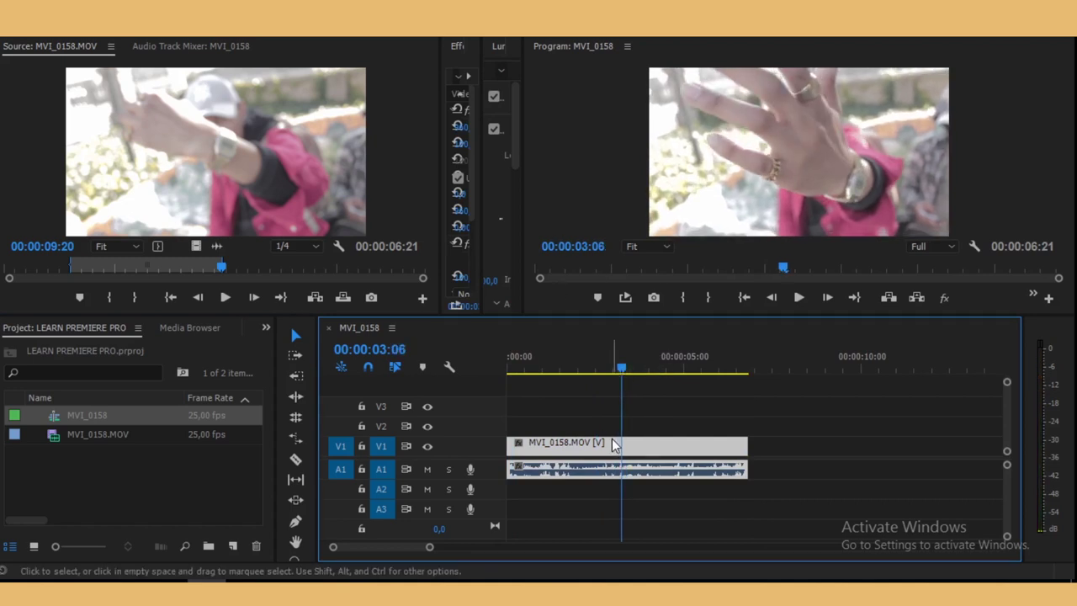
Razor-cut MVI_0158.MOV at 00:00:03:06 and return to the Selection tool.
key("c")
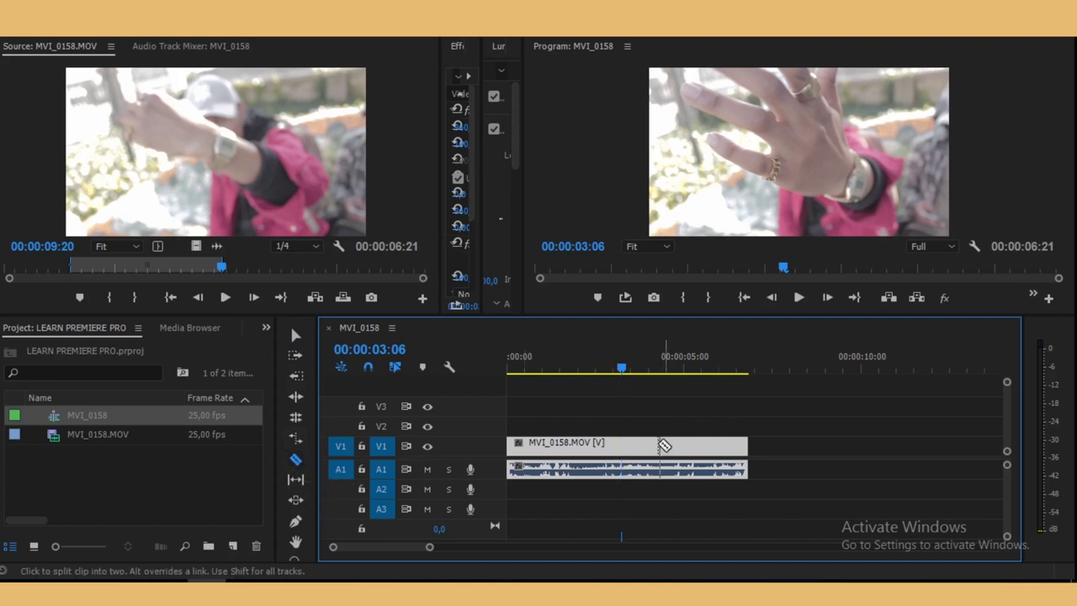
left_click(621, 446)
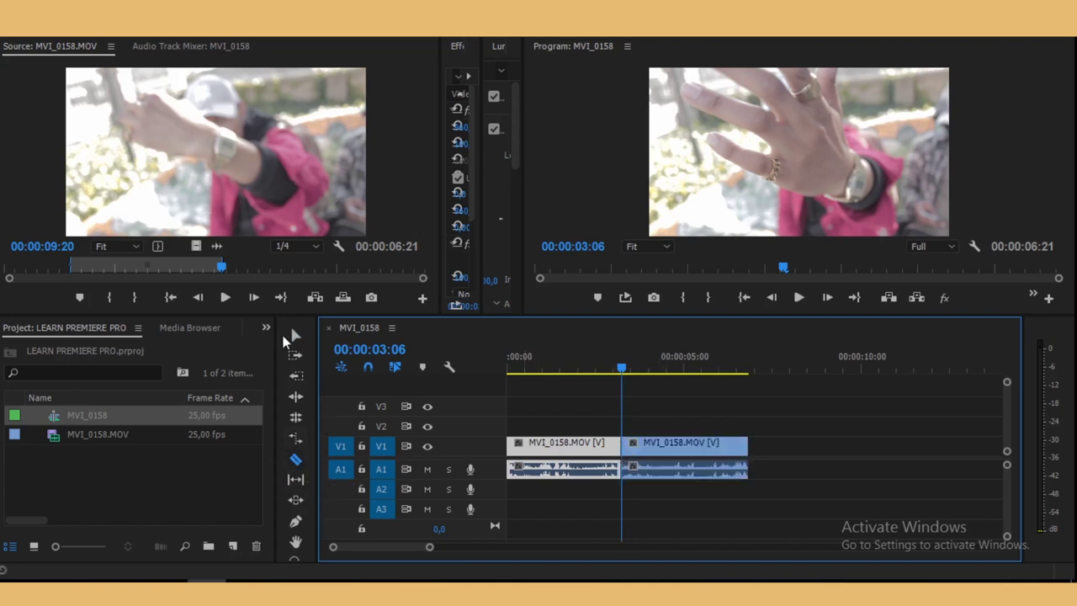
left_click(286, 339)
mouse_move(645, 444)
left_mouse_down()
mouse_move(804, 469)
mouse_move(684, 449)
left_mouse_up()
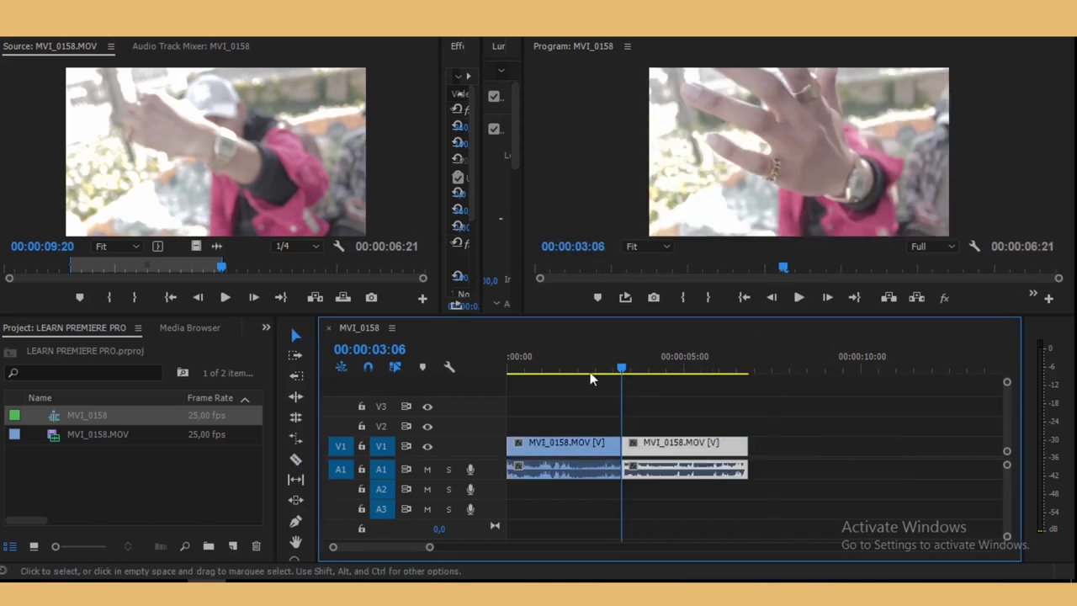
left_click(525, 370)
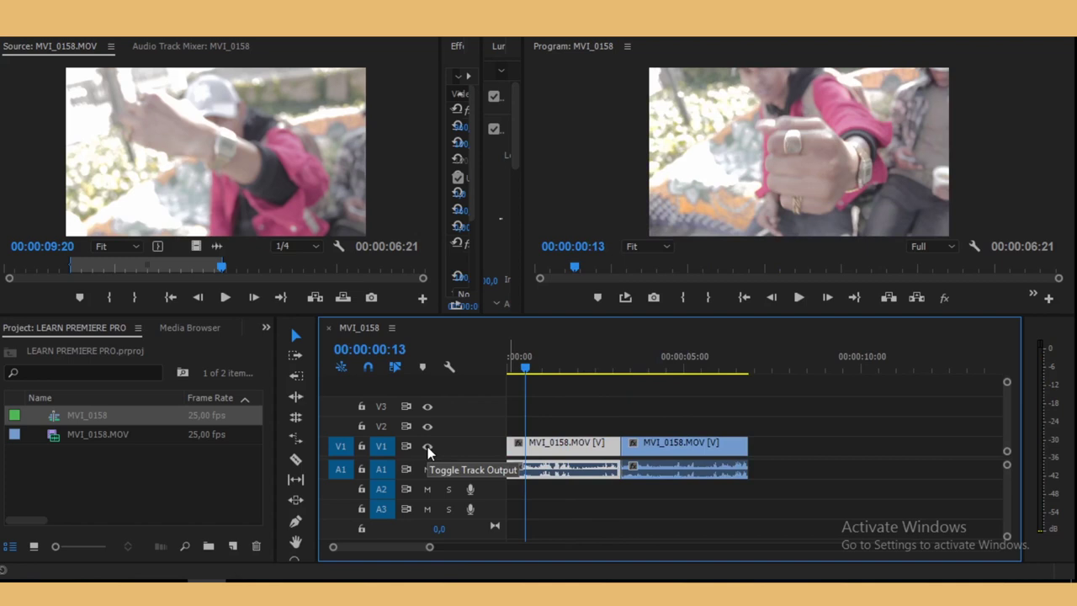
left_click(427, 446)
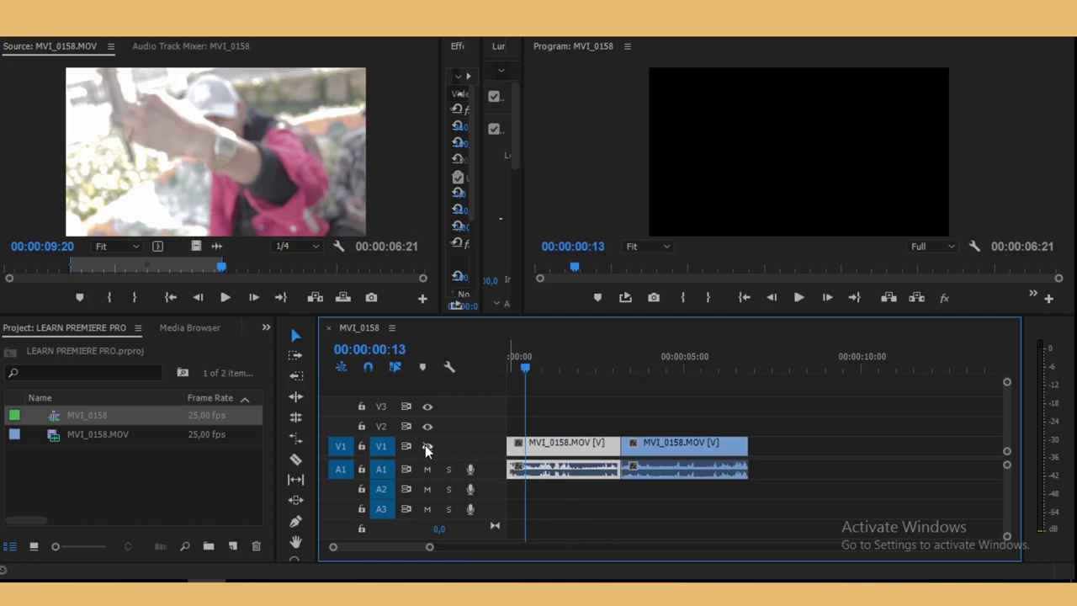
left_click(427, 446)
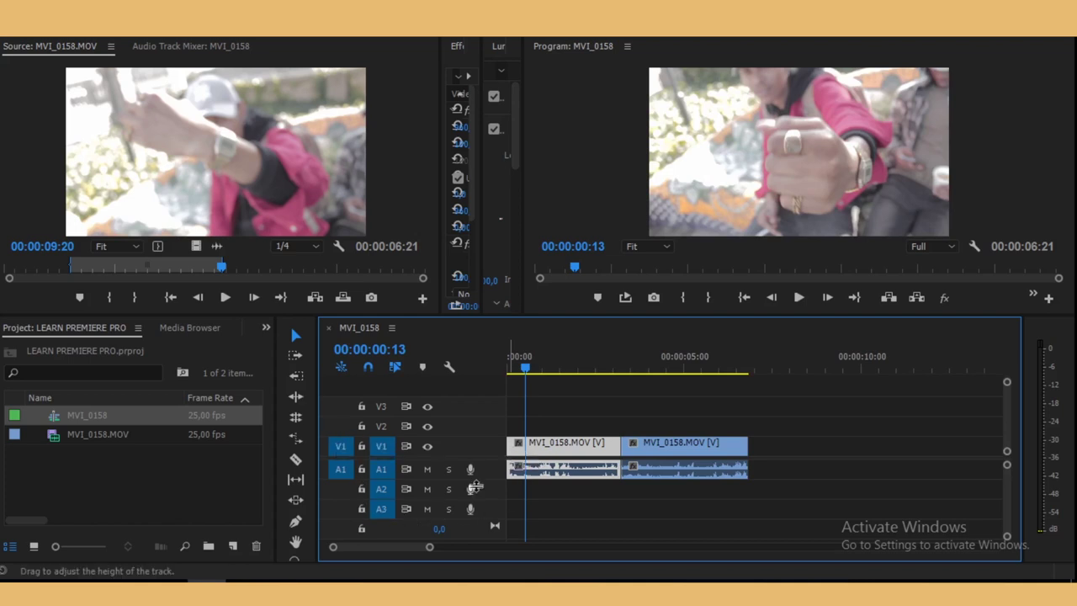
left_click(426, 470)
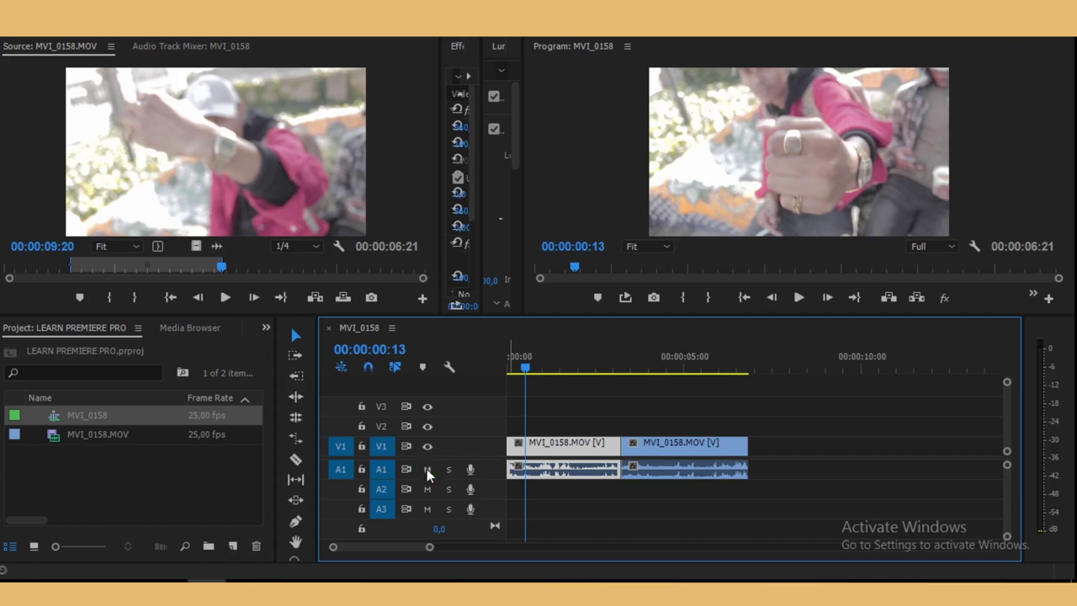
left_click(469, 472)
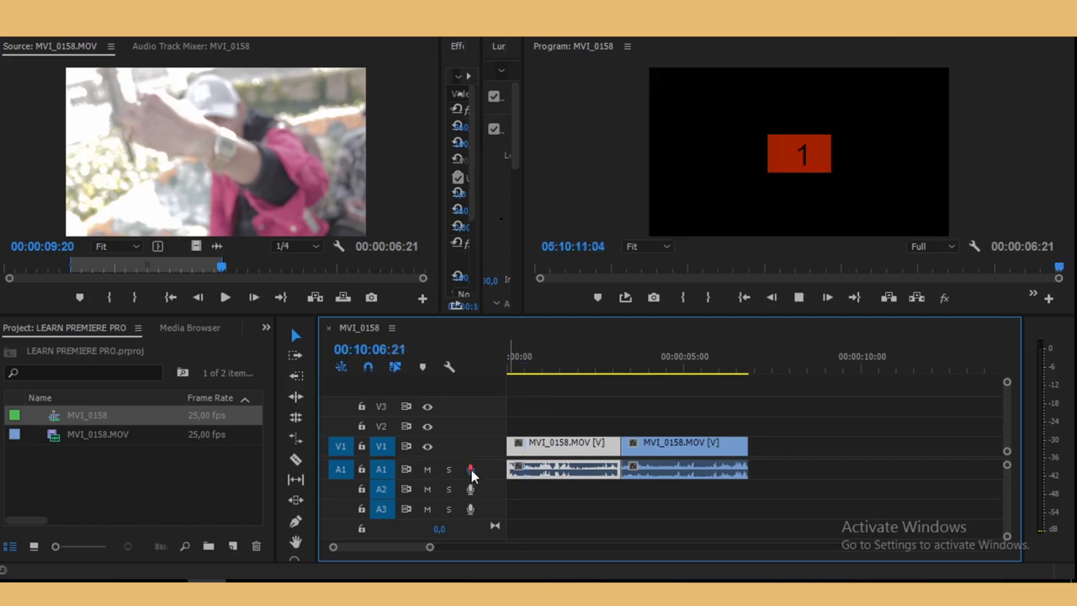
key("space")
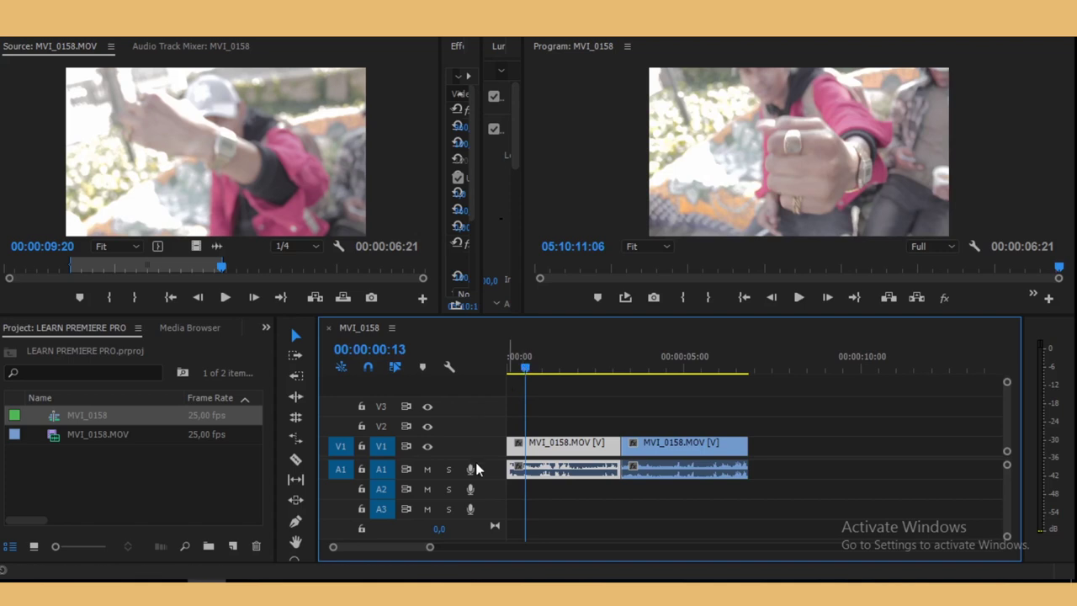
left_click_drag(528, 372, 611, 373)
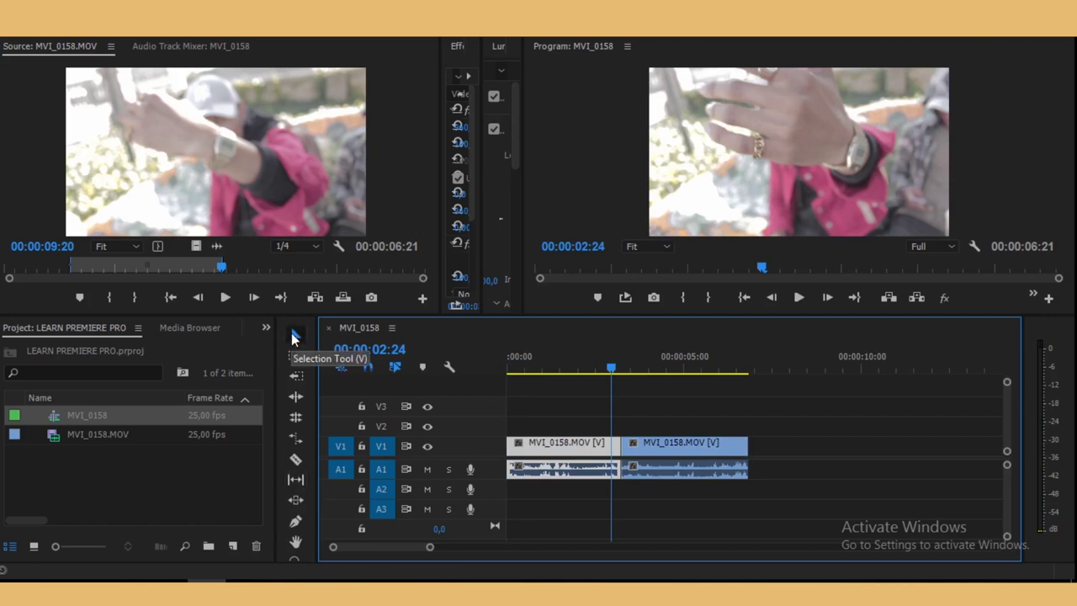
Shift the second clip right and back to its original spot, then pick the Pen tool.
left_click_drag(675, 446, 806, 444)
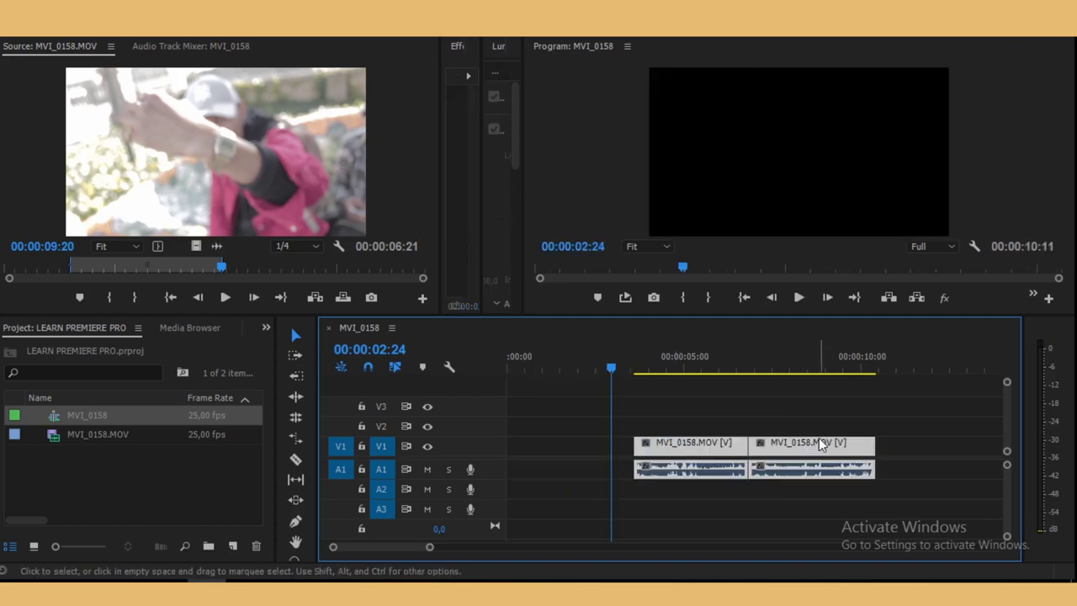
left_click_drag(807, 446, 679, 454)
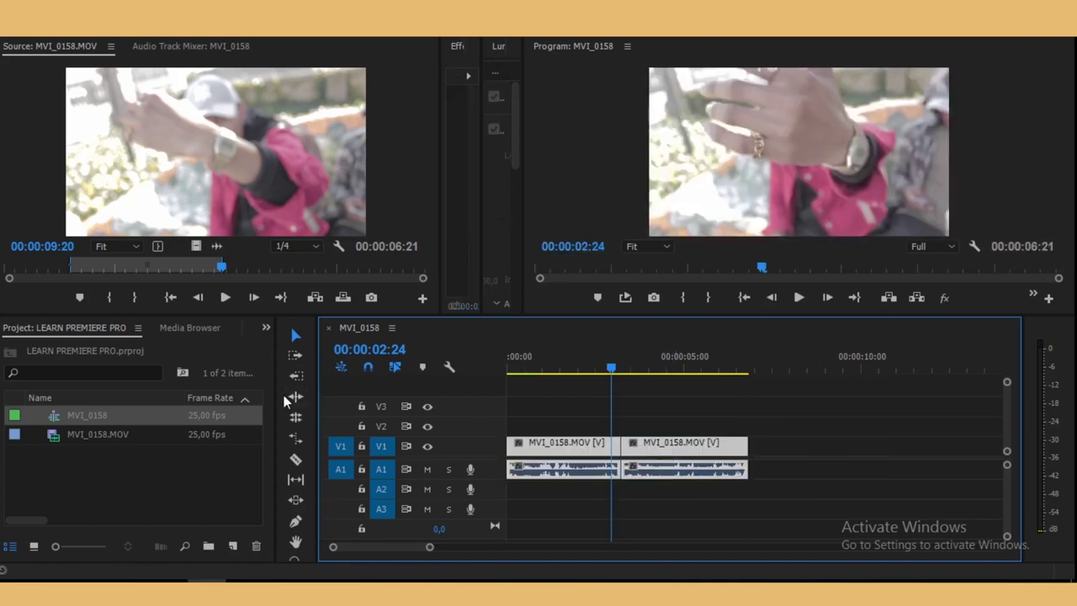
left_click(295, 459)
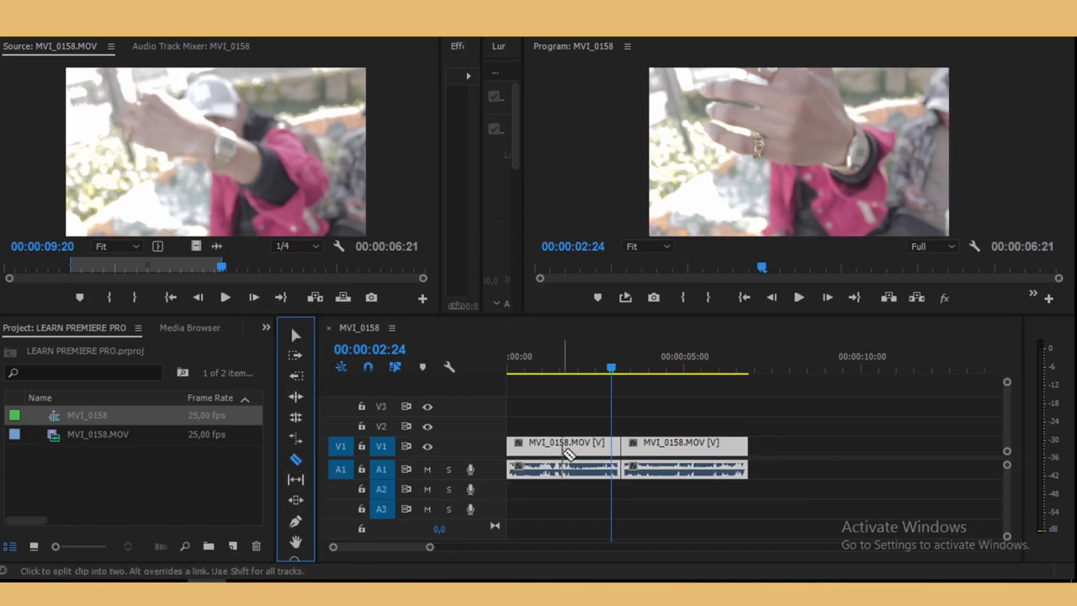
left_click(296, 523)
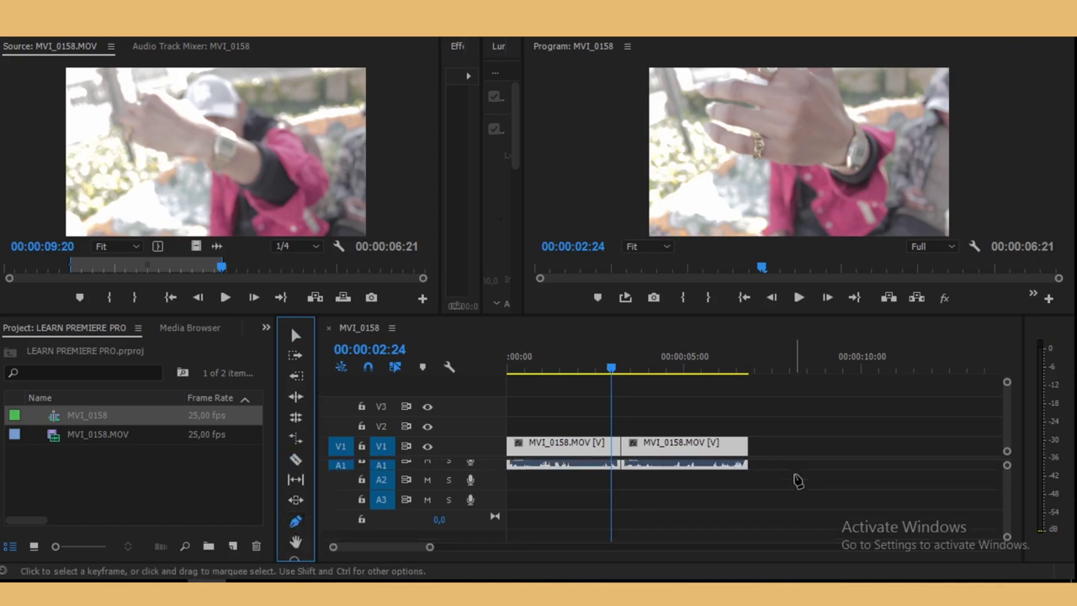
Enlarge A1, zoom in, and pull a volume keyframe at the first clip's start to -∞ dB.
left_click(1008, 539)
left_click_drag(1008, 539, 1008, 531)
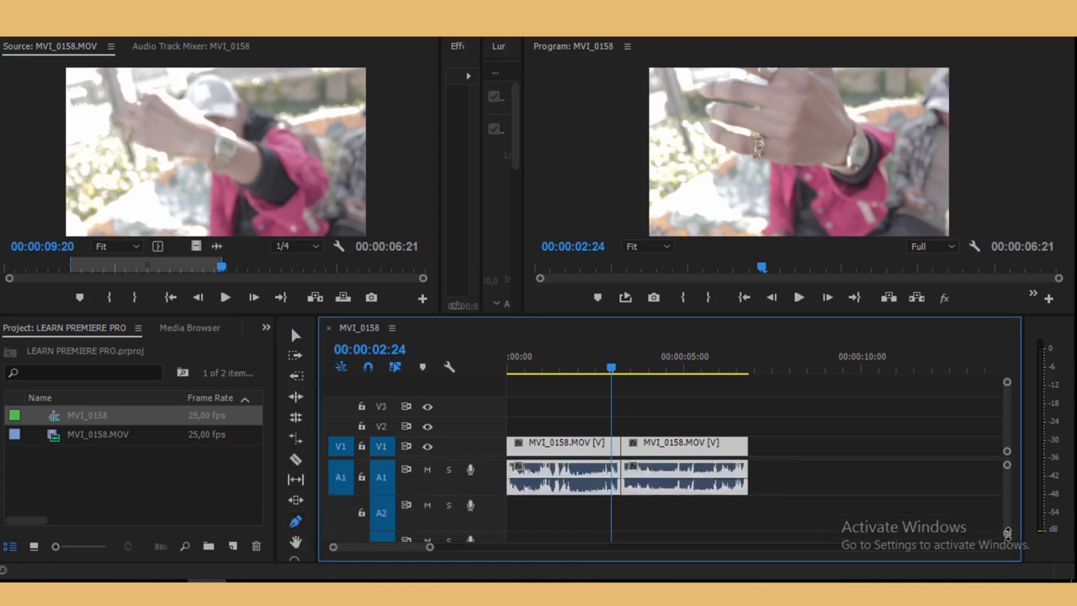
left_click_drag(429, 547, 396, 547)
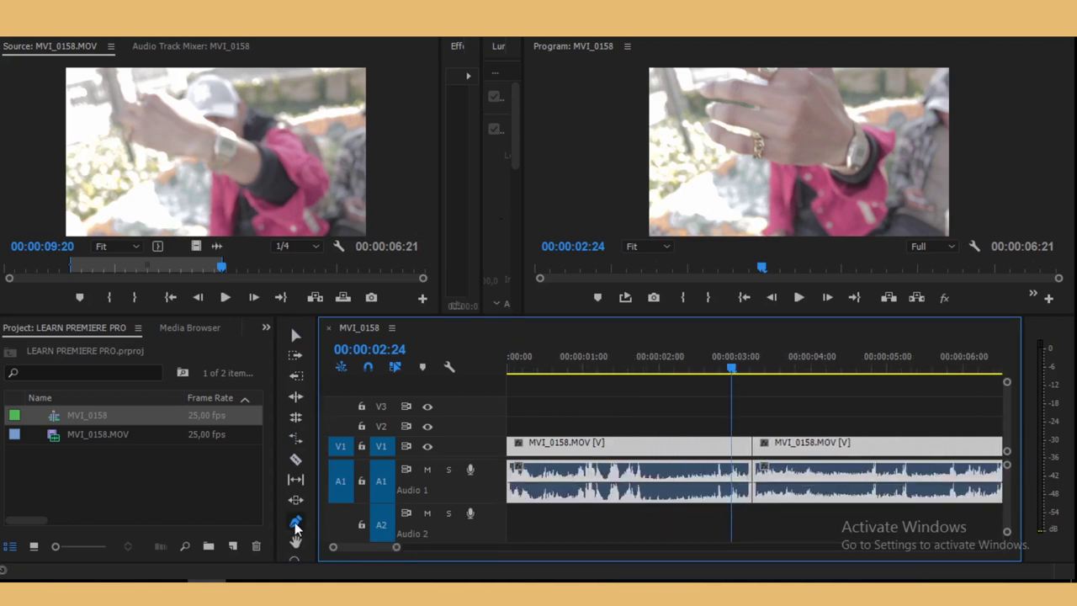
left_click(511, 488)
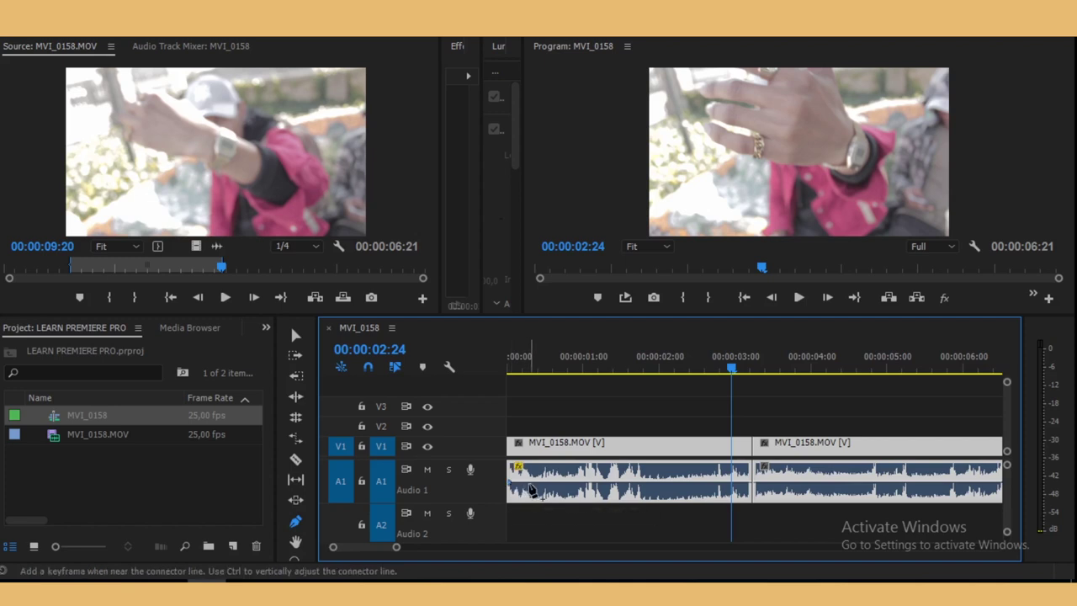
left_click_drag(509, 484, 509, 497)
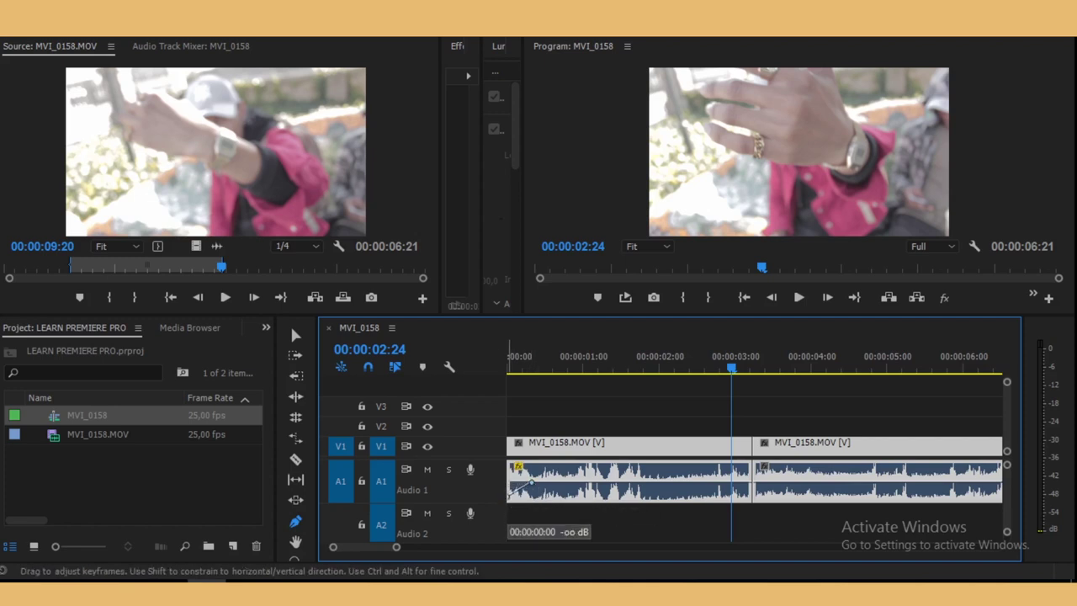
Play the sequence from the start to hear the fade-in, then return to the Selection tool.
key("space")
key("Home")
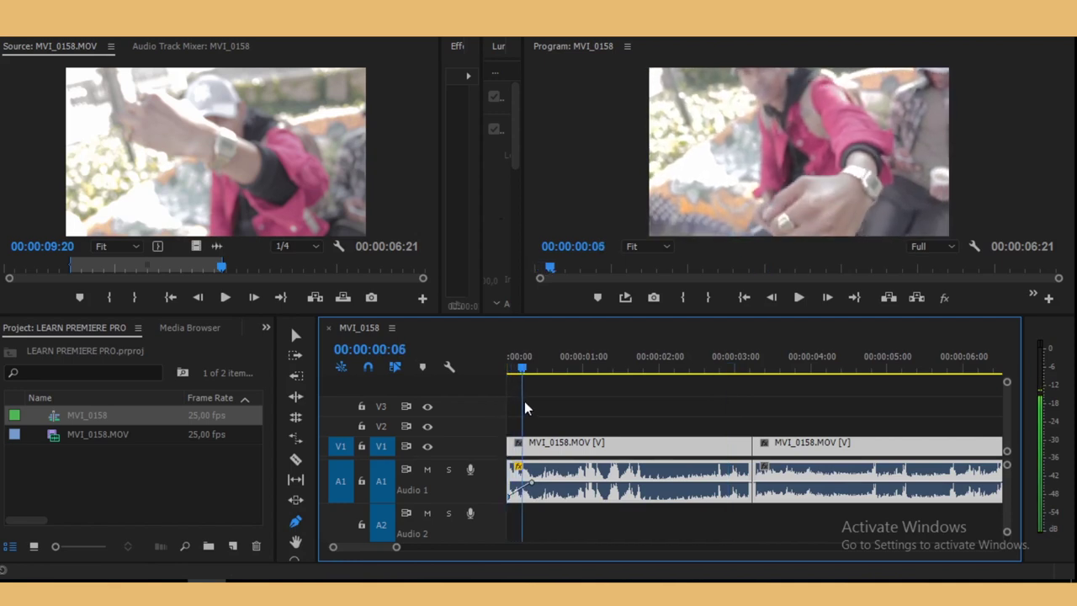
key("space")
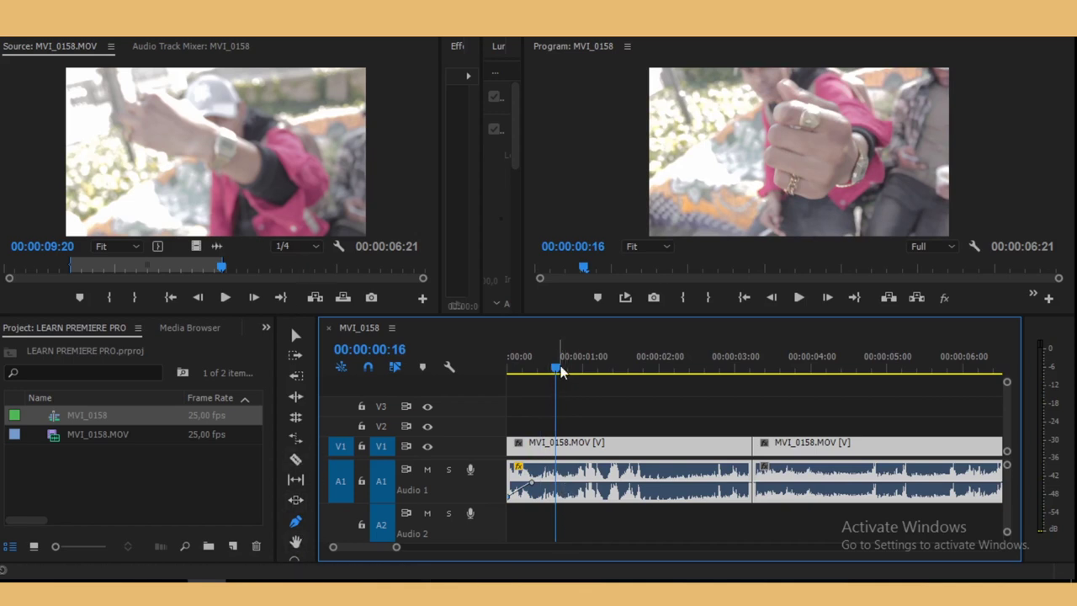
left_click(293, 335)
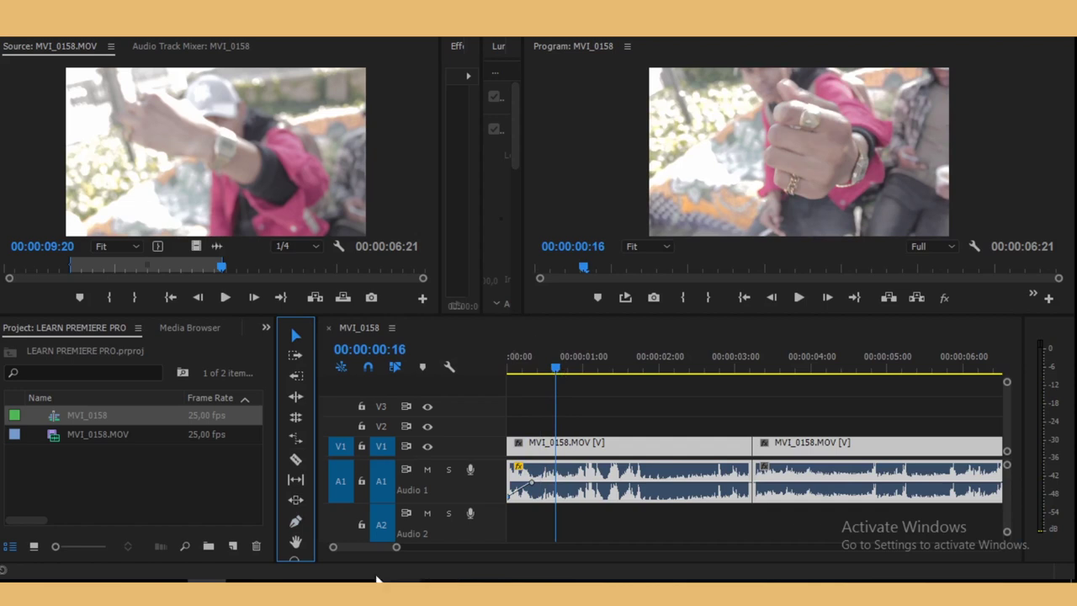
Drag the HipNotic Lloyd & Luminus x No Favors song from File Explorer into the Project panel, then minimize Explorer.
mouse_move(398, 553)
left_mouse_down()
mouse_move(512, 551)
mouse_move(421, 547)
left_mouse_up()
mouse_move(533, 371)
left_mouse_down()
mouse_move(674, 374)
mouse_move(618, 390)
mouse_move(693, 387)
mouse_move(587, 380)
mouse_move(662, 385)
left_mouse_up()
key("alt+Tab")
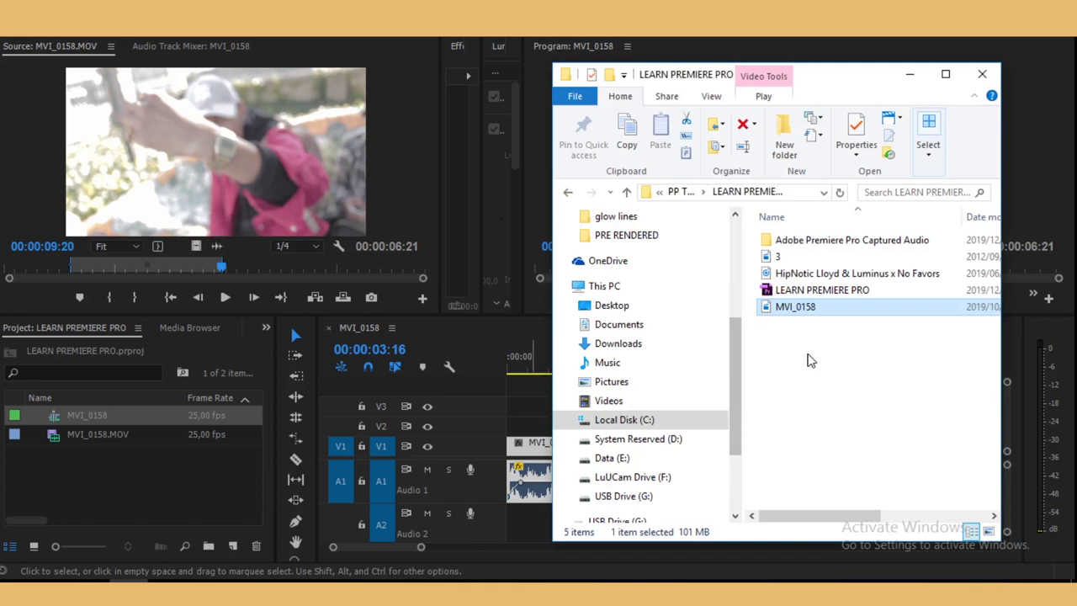
left_click(807, 360)
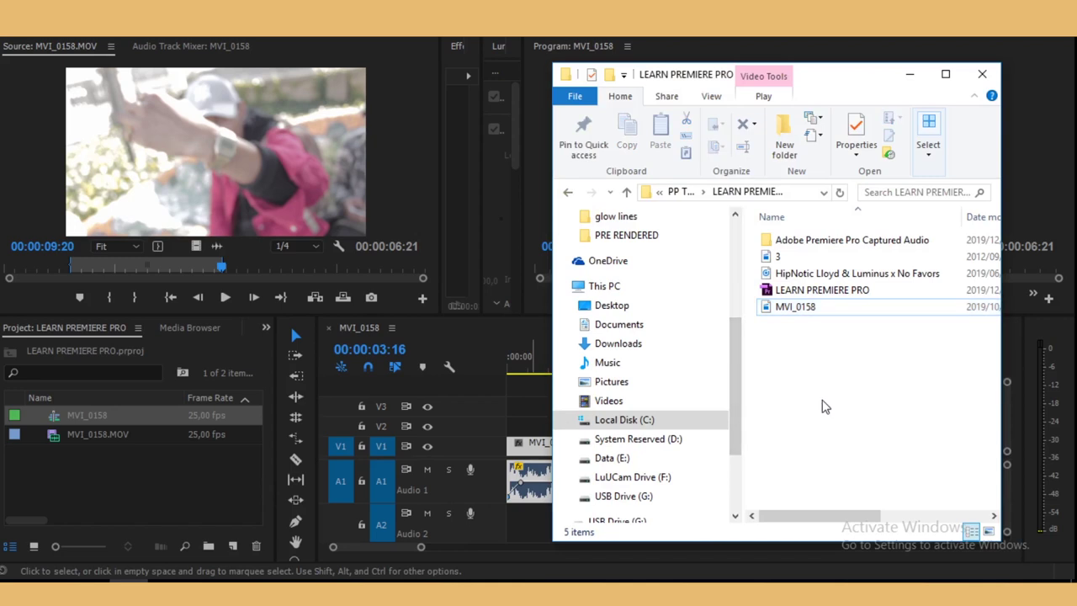
left_click(797, 275)
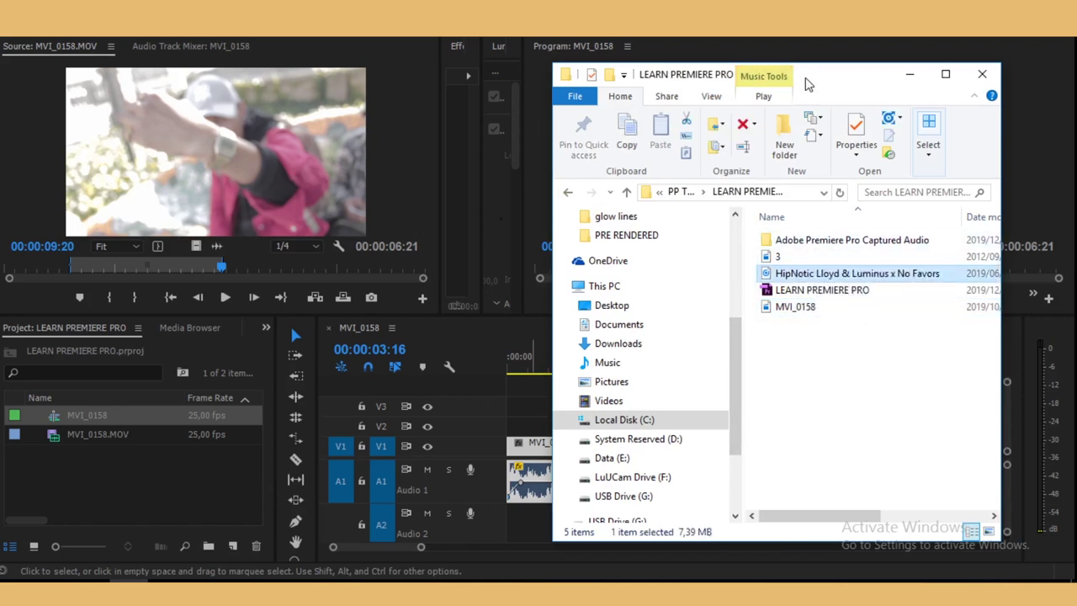
left_click_drag(806, 84, 882, 85)
mouse_move(878, 277)
left_mouse_down()
mouse_move(185, 492)
mouse_move(173, 483)
left_mouse_up()
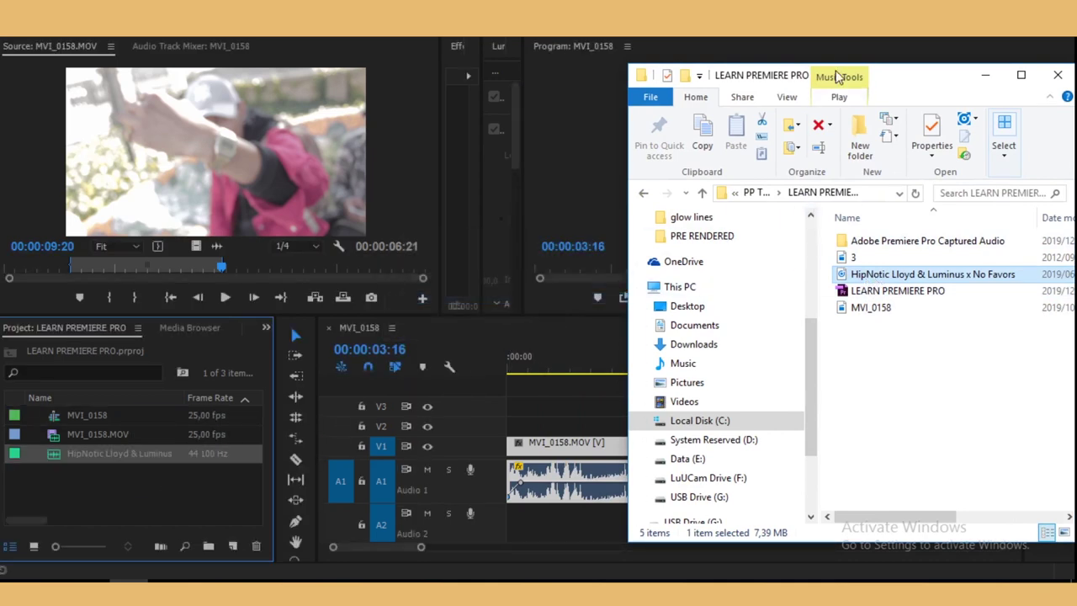
left_click(985, 75)
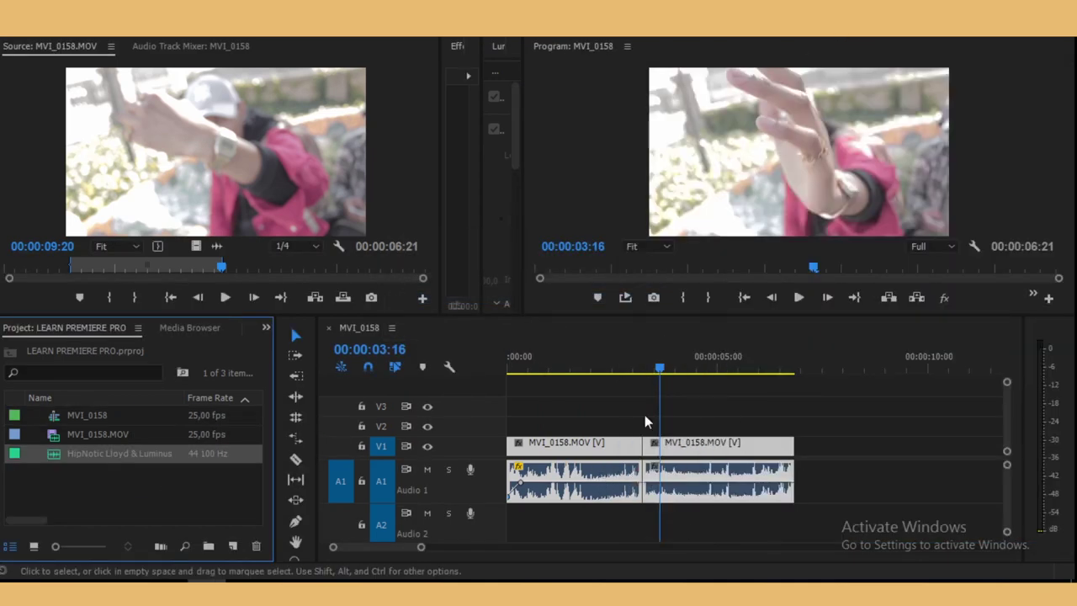
Unlink the two MVI_0158.MOV clips from their original audio.
mouse_move(653, 366)
left_mouse_down()
mouse_move(486, 399)
mouse_move(581, 370)
mouse_move(712, 411)
mouse_move(522, 404)
mouse_move(698, 412)
mouse_move(584, 458)
left_mouse_up()
left_click_drag(859, 504, 559, 413)
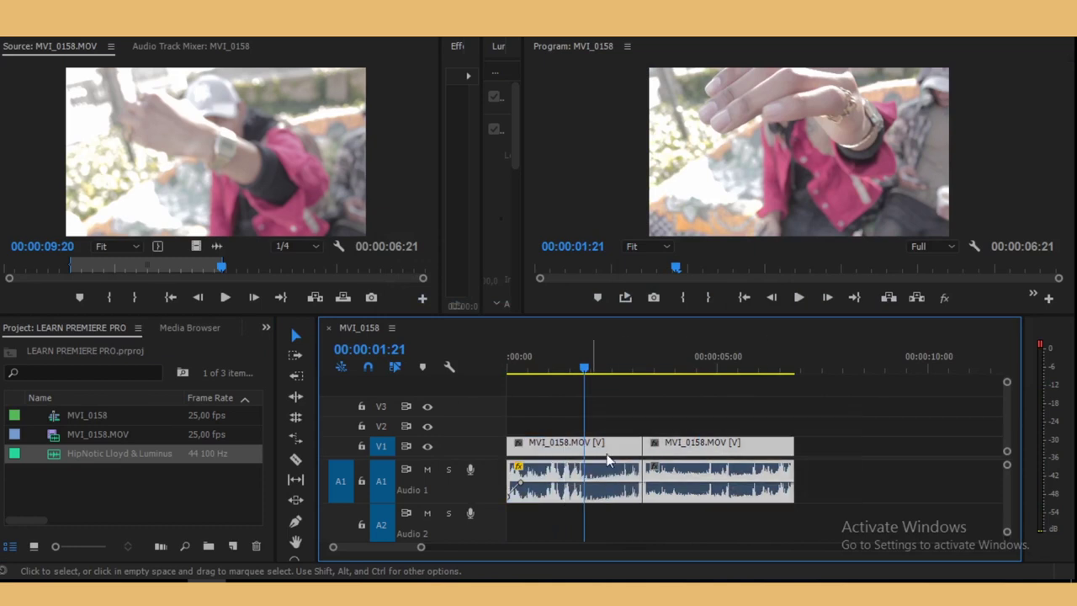
right_click(685, 451)
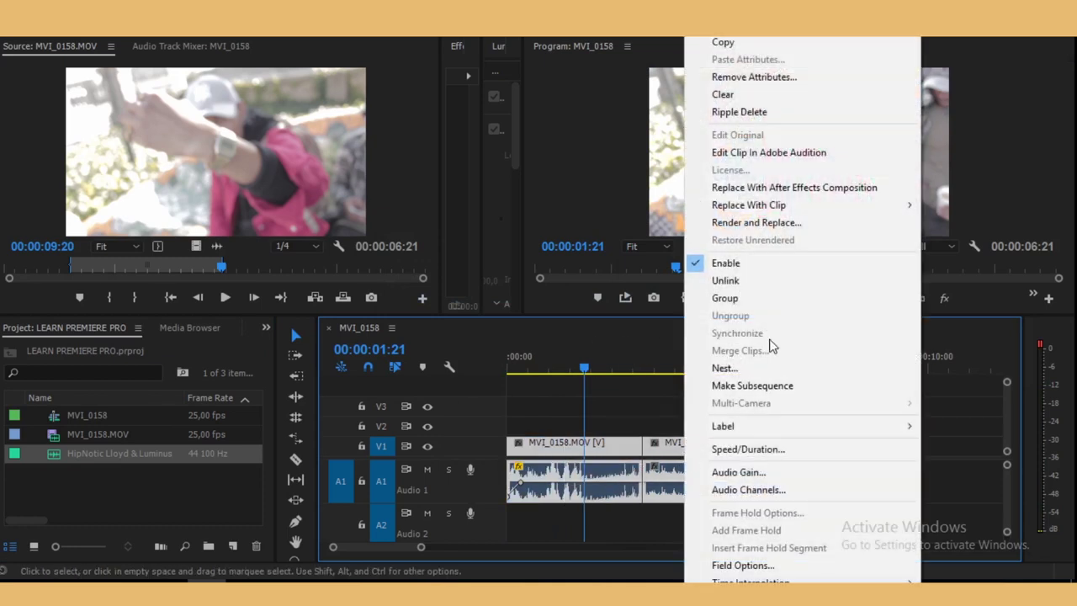
left_click(744, 282)
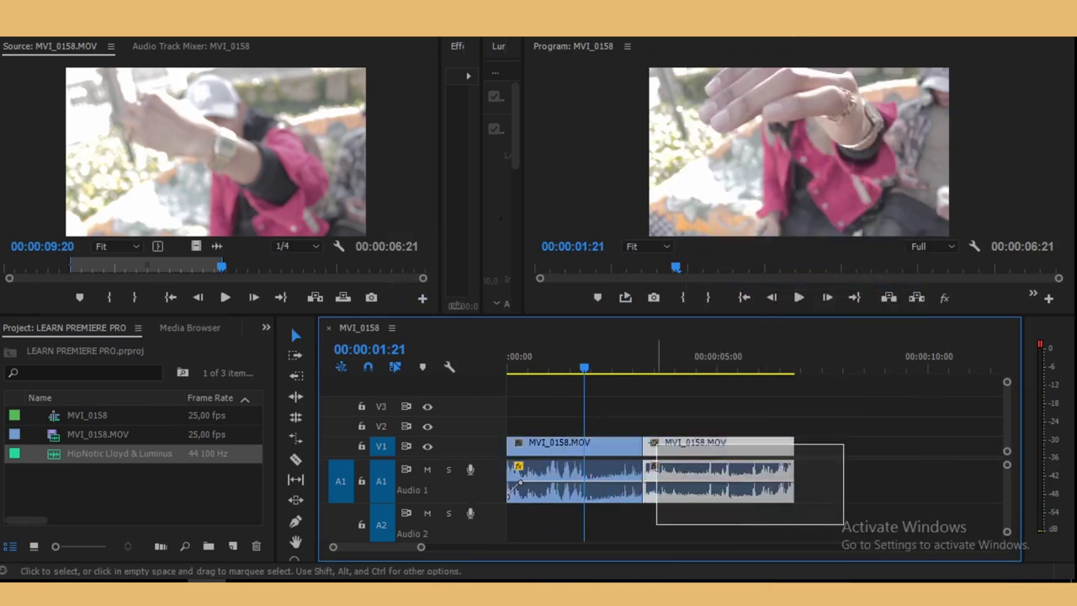
Marquee-select only the original audio on A1 and delete it.
left_click_drag(844, 524, 610, 421)
right_click(679, 450)
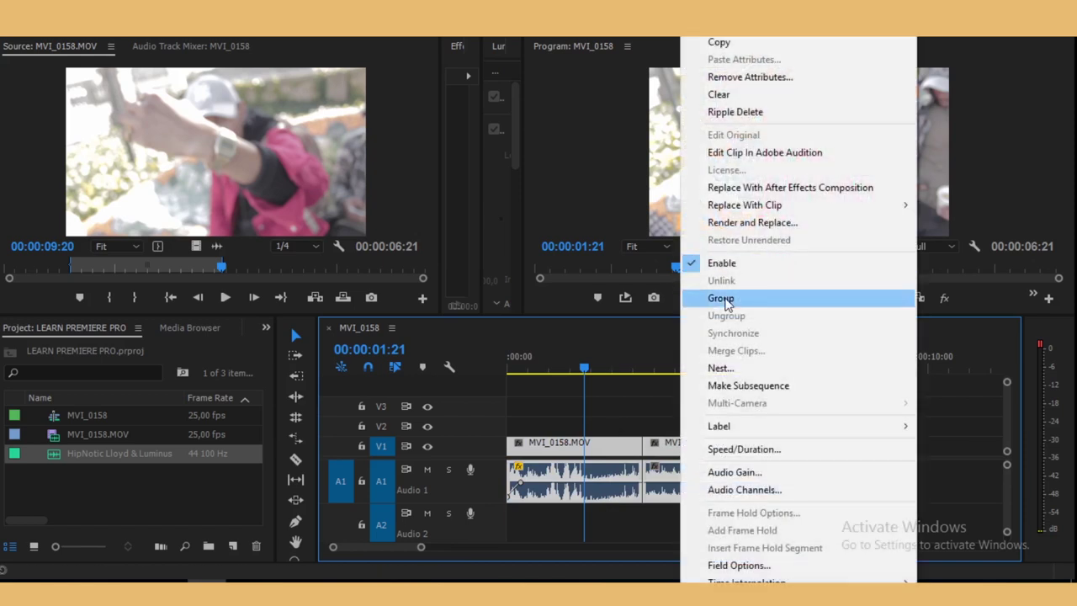
left_click(665, 464)
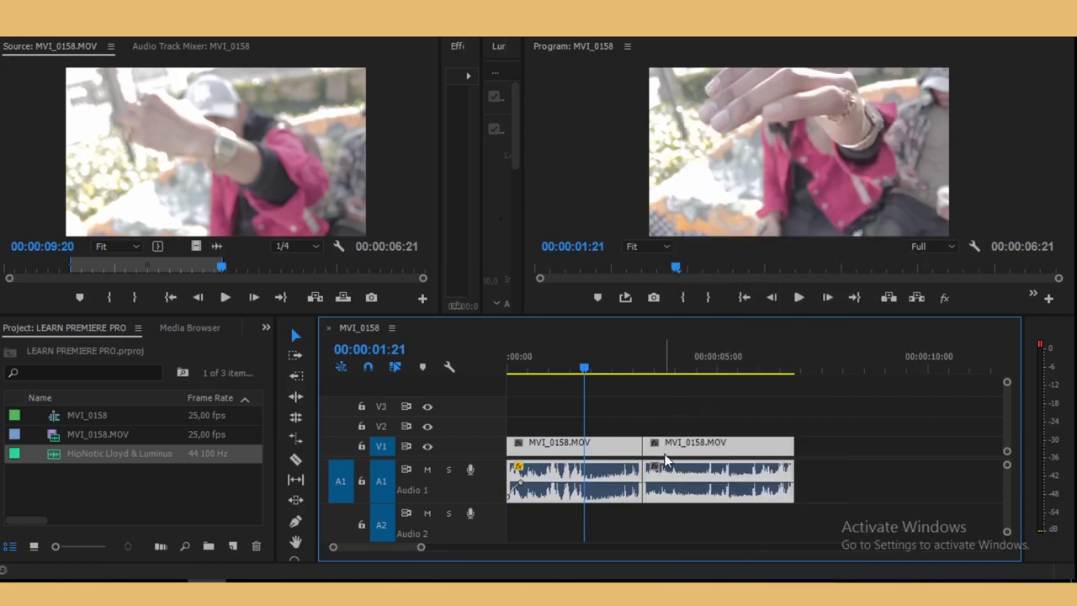
left_click(863, 503)
left_click_drag(862, 499, 601, 483)
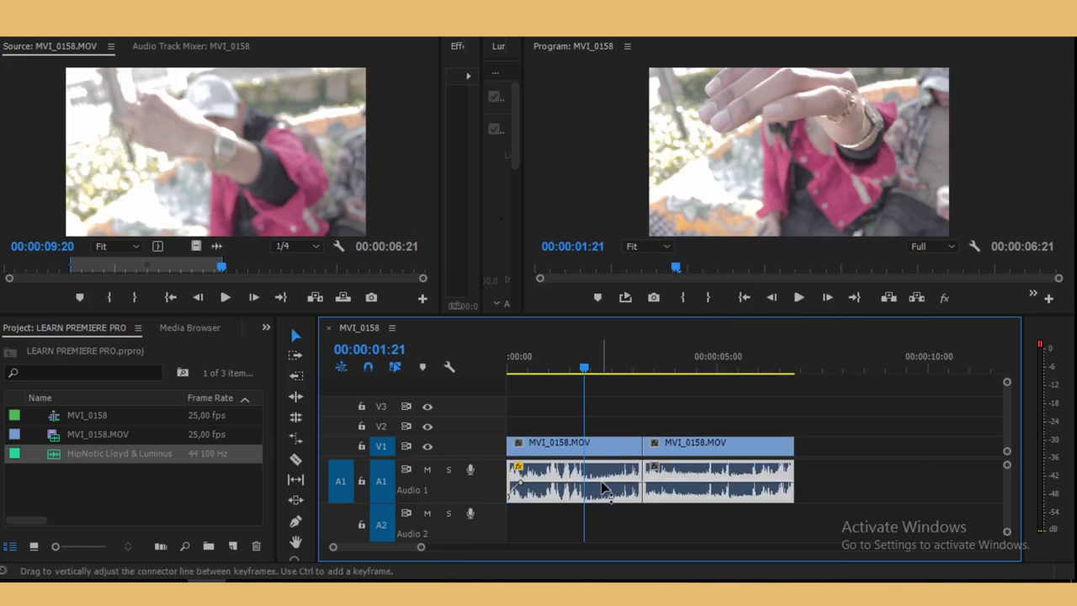
key("Delete")
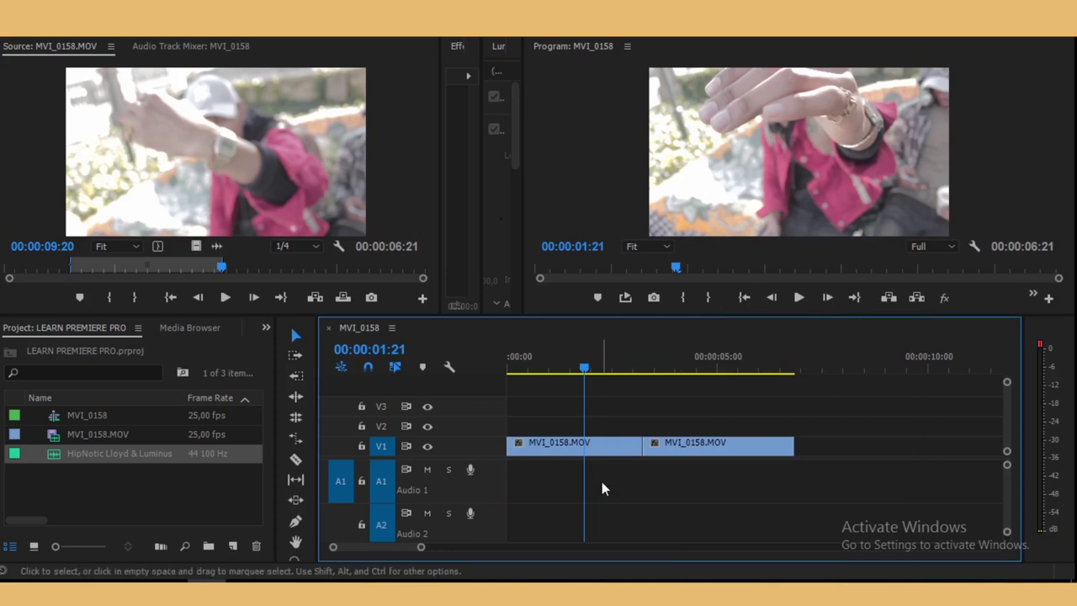
Place the HipNotic song on A1 beneath the two video clips.
double_click(53, 453)
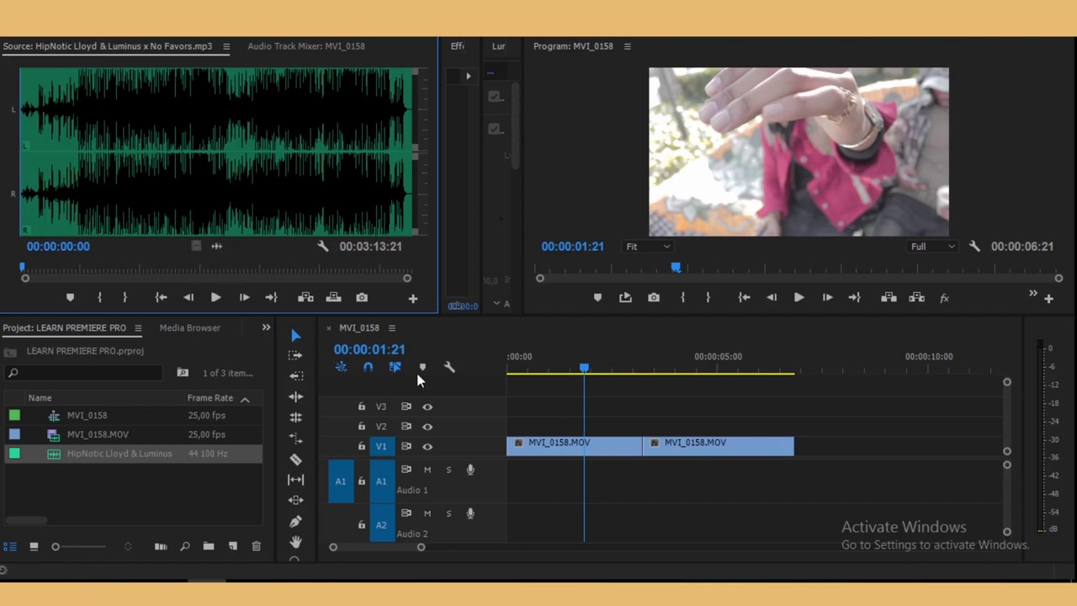
left_click_drag(418, 380, 495, 490)
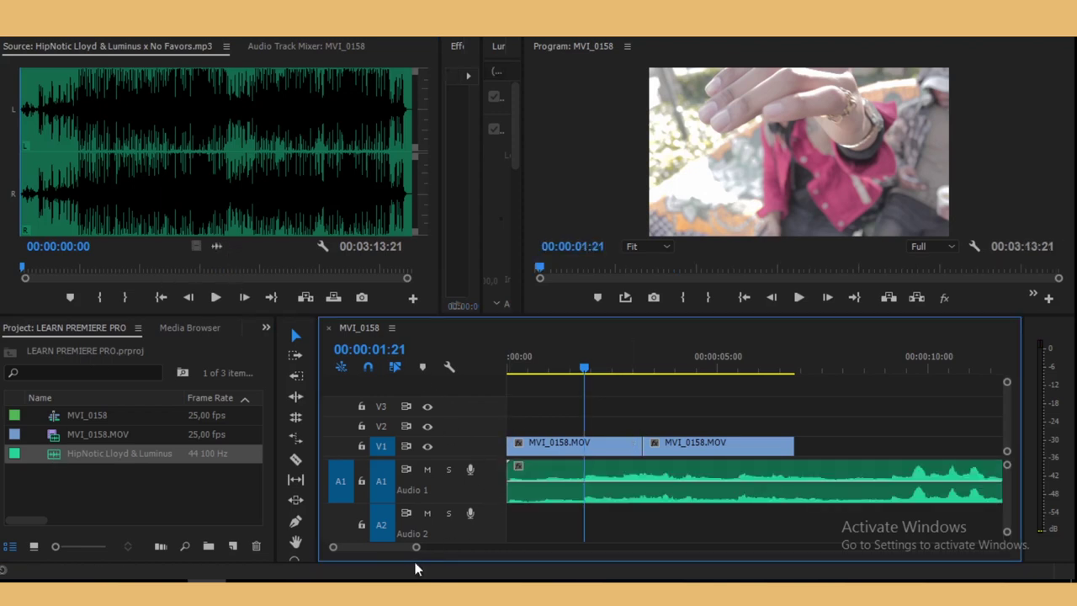
left_click_drag(415, 547, 455, 548)
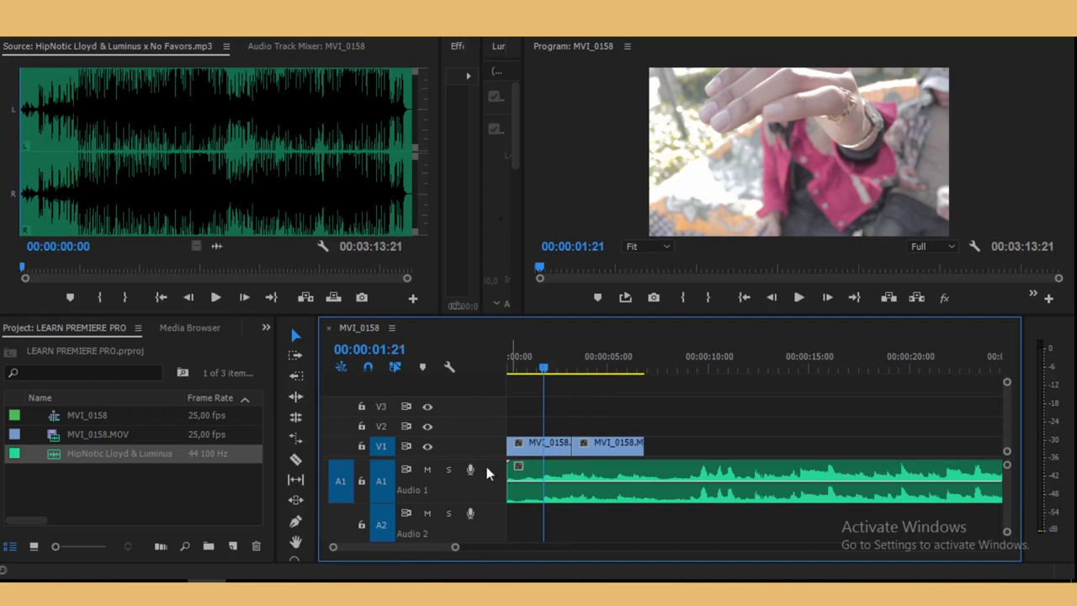
mouse_move(509, 475)
left_mouse_down()
mouse_move(769, 481)
mouse_move(528, 480)
left_mouse_up()
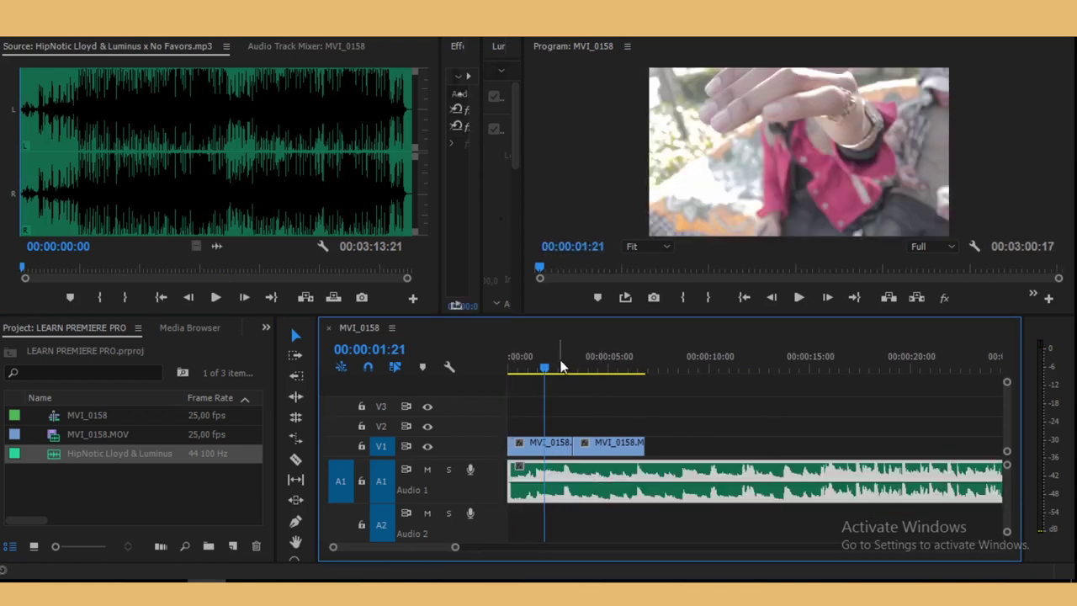
Razor-cut the song where the video ends and delete the leftover part.
left_click(800, 299)
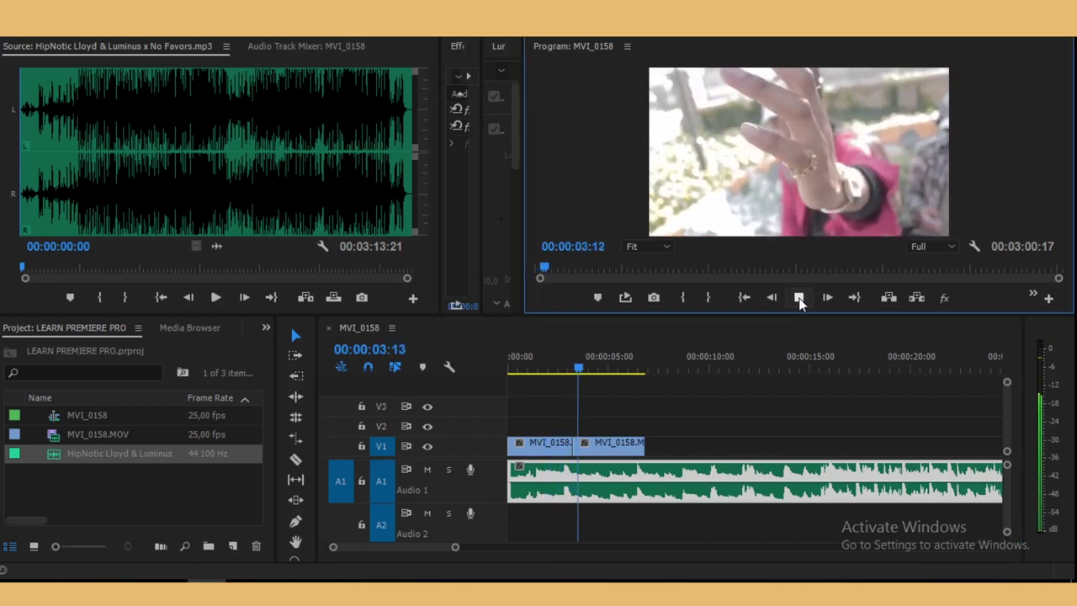
left_click(799, 300)
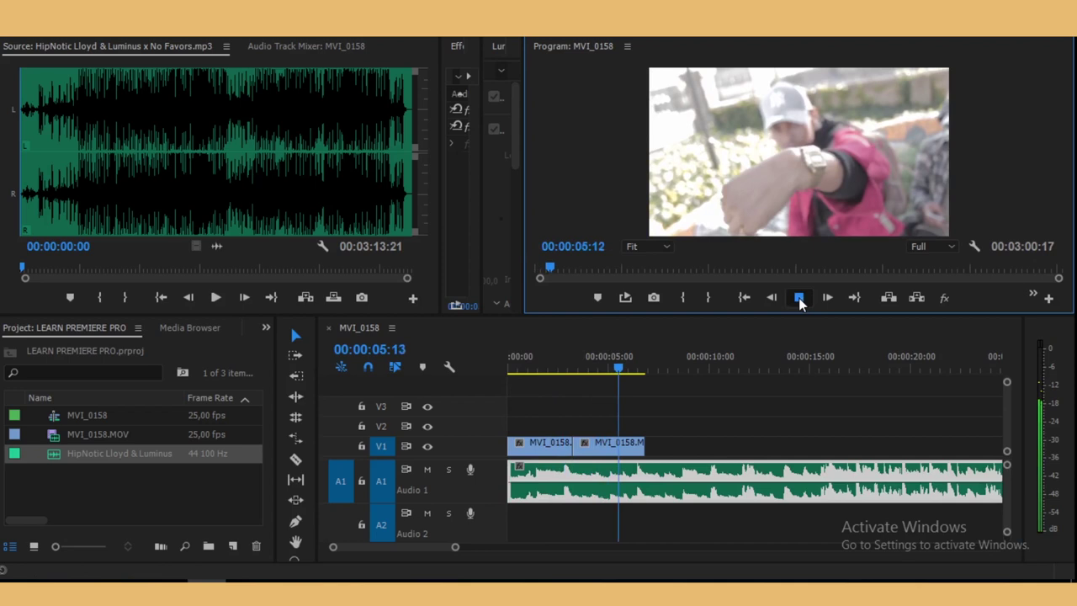
left_click(556, 486)
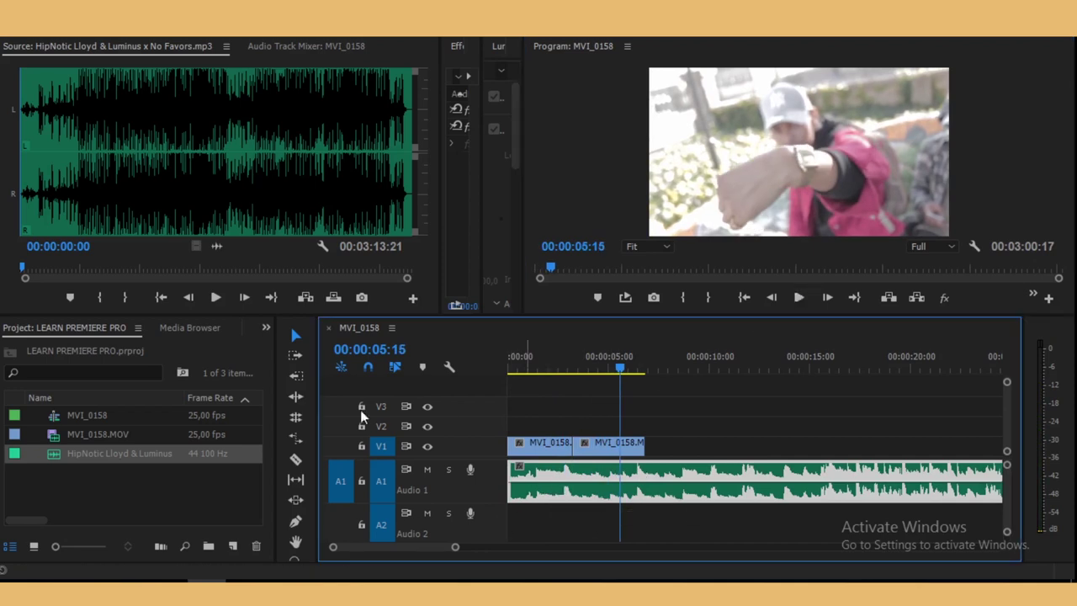
left_click(295, 458)
left_click(645, 480)
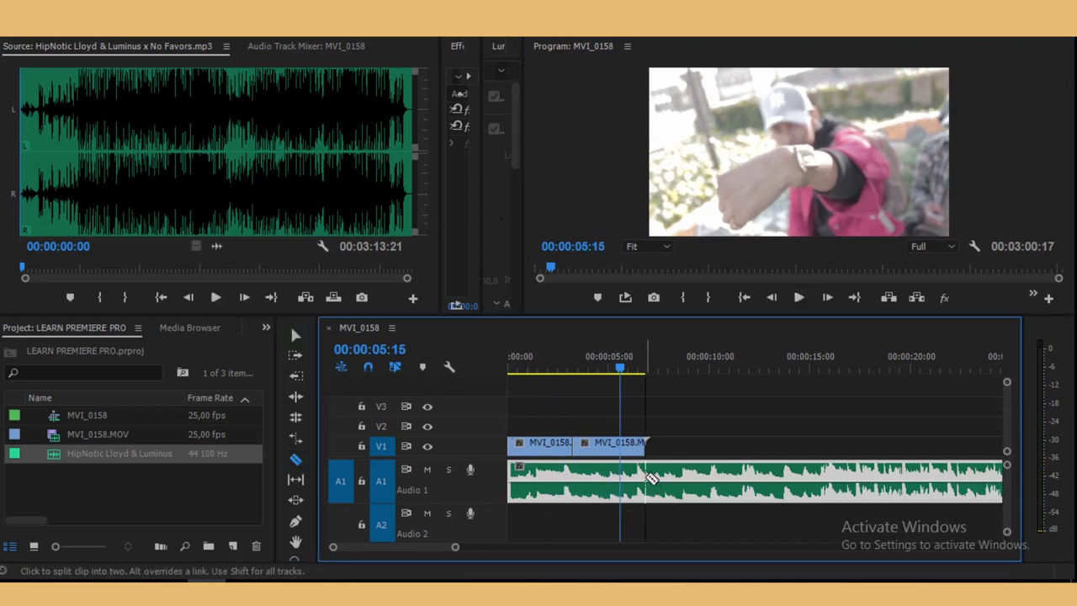
left_click(296, 335)
left_click(721, 488)
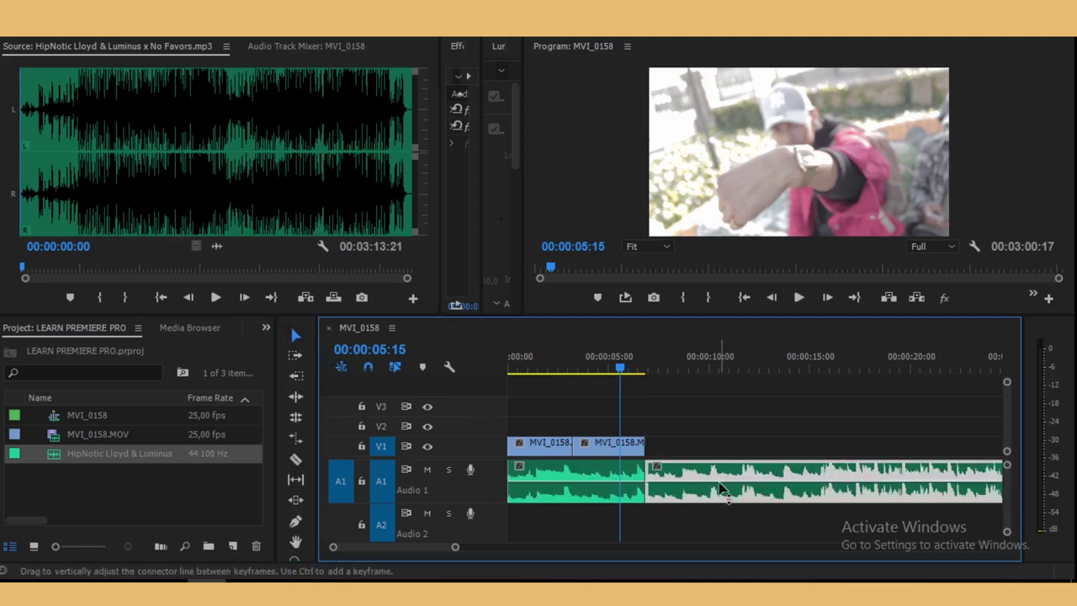
key("Delete")
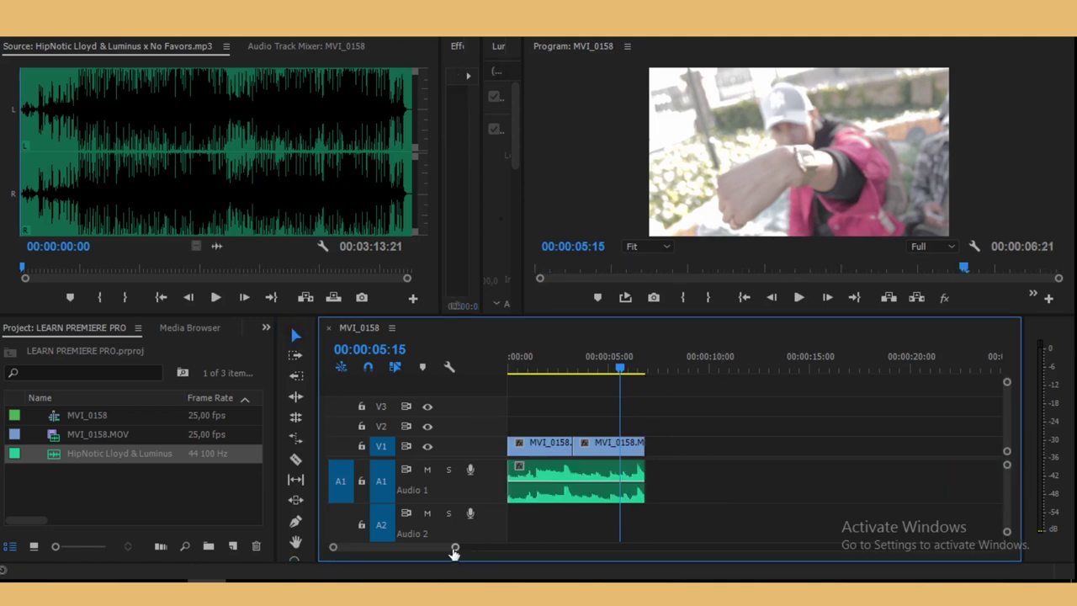
left_click_drag(454, 552, 552, 551)
left_click_drag(543, 371, 518, 372)
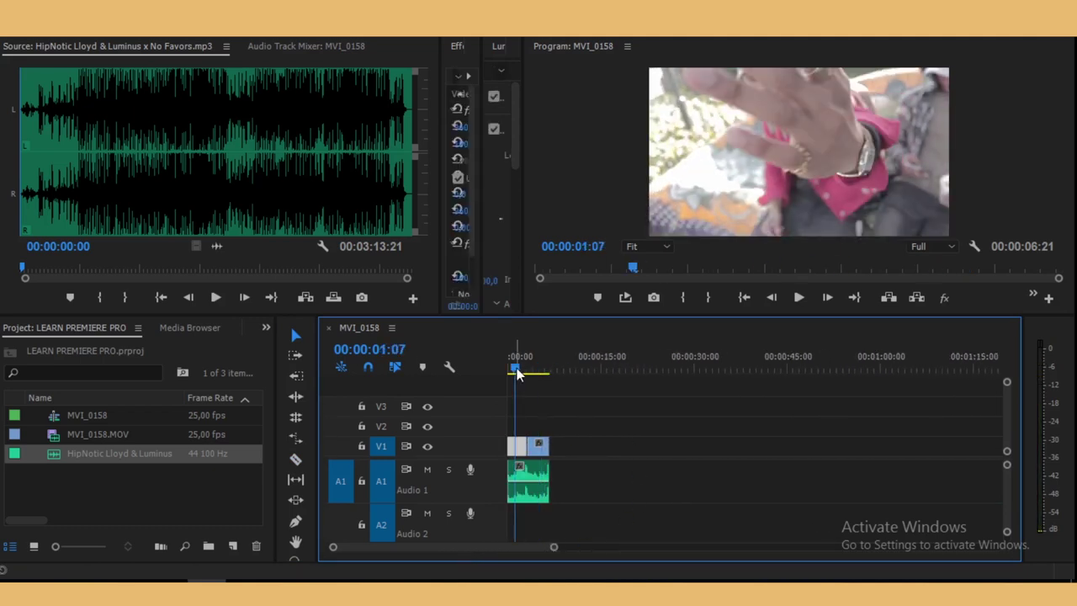
left_click_drag(517, 373, 525, 377)
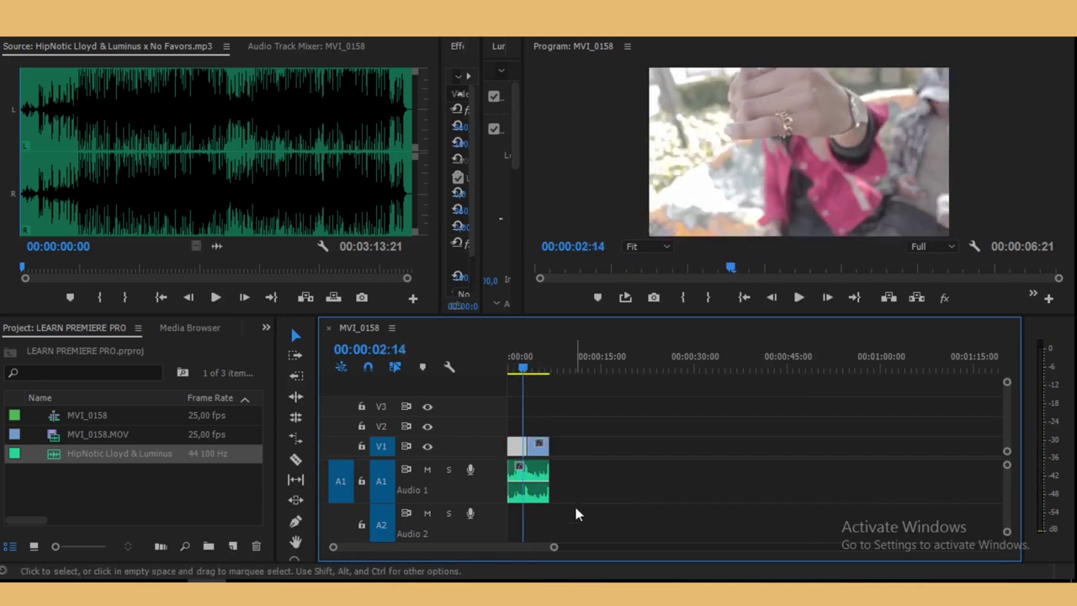
left_click_drag(595, 497, 509, 431)
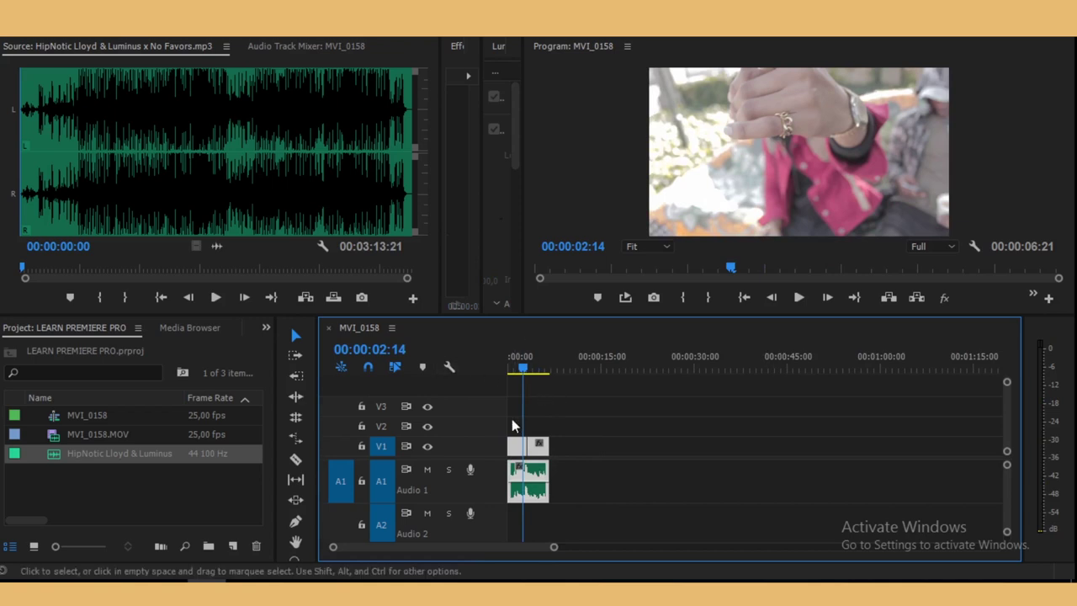
left_click_drag(528, 368, 536, 371)
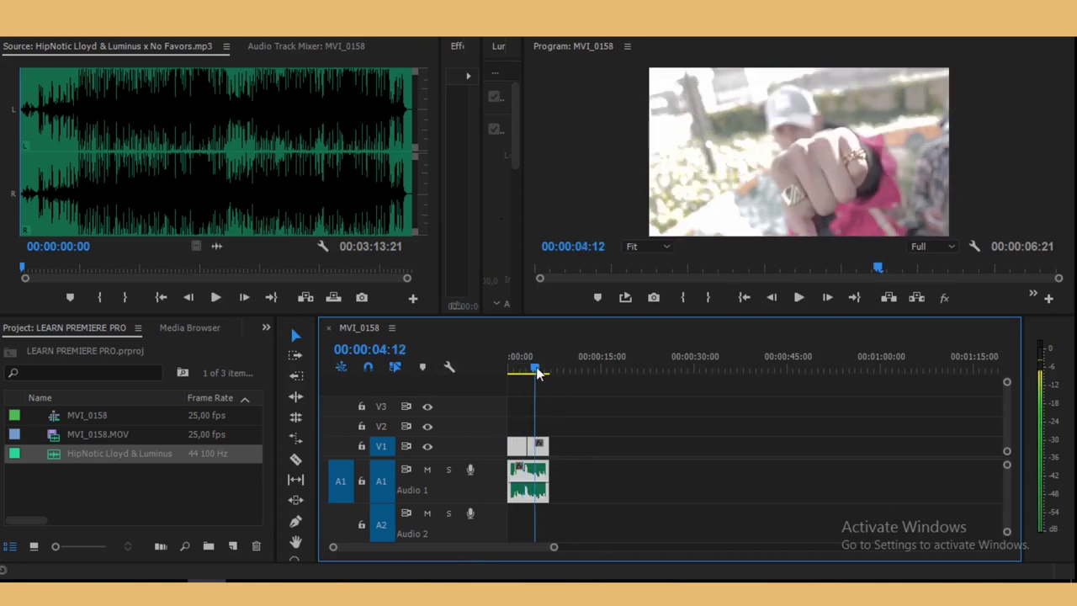
key("equal")
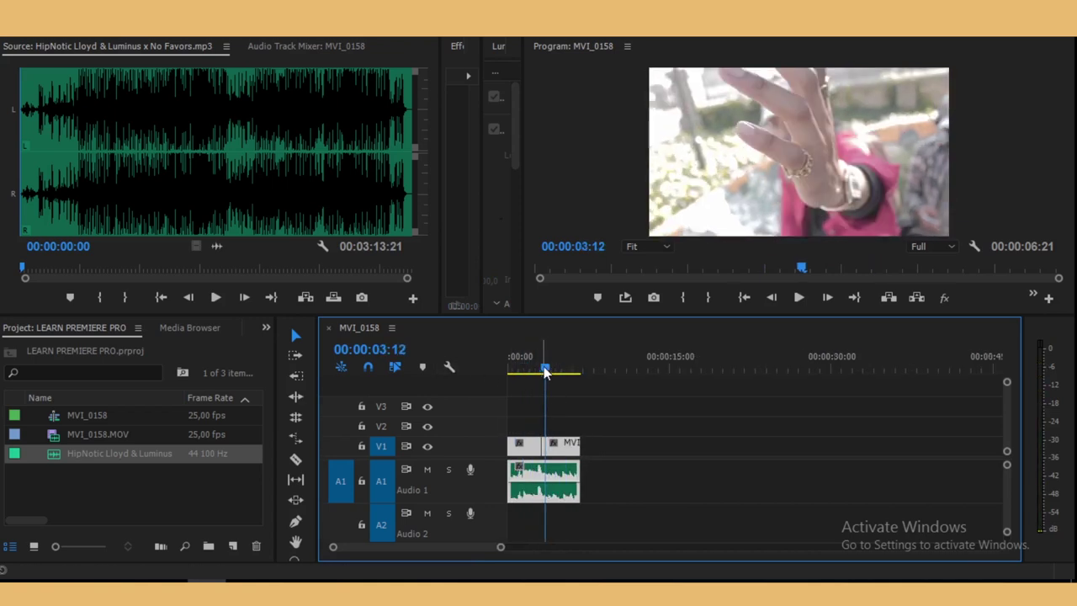